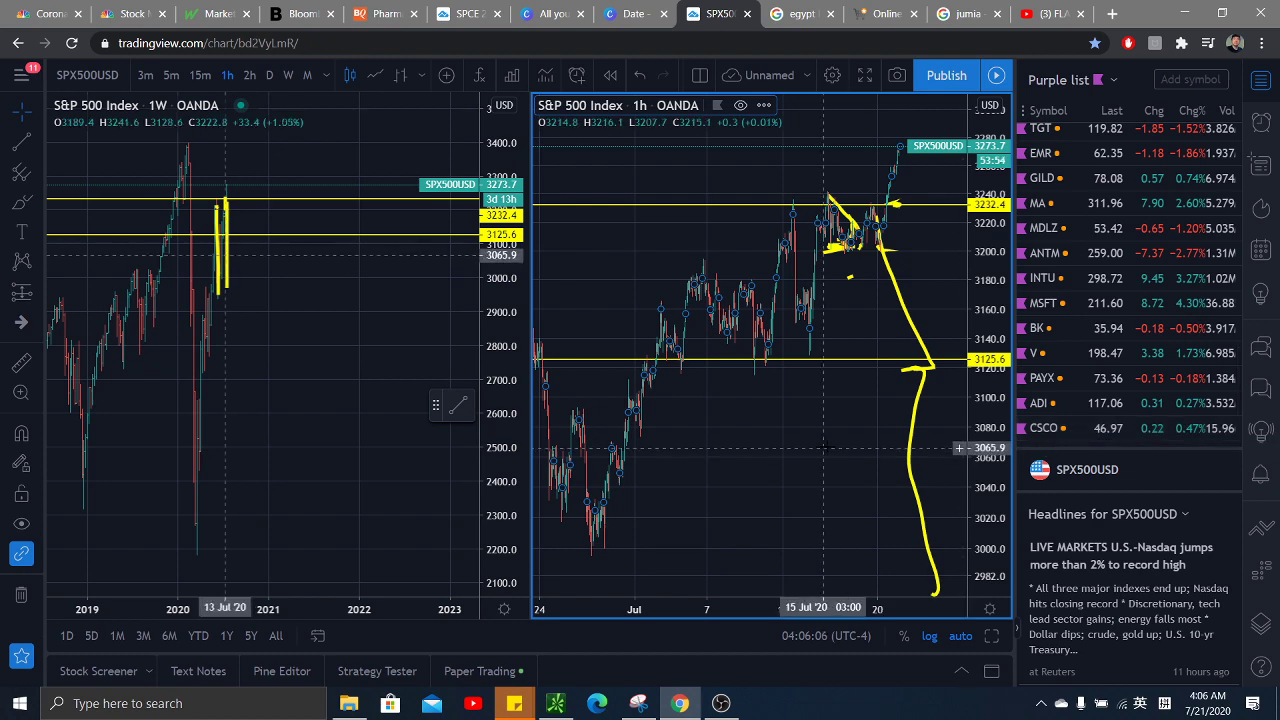
Open the Visa (V) charts from the watchlist and brush a loop around the June–July hourly range, plus strokes along its swings
left_click_drag(826, 437, 779, 436)
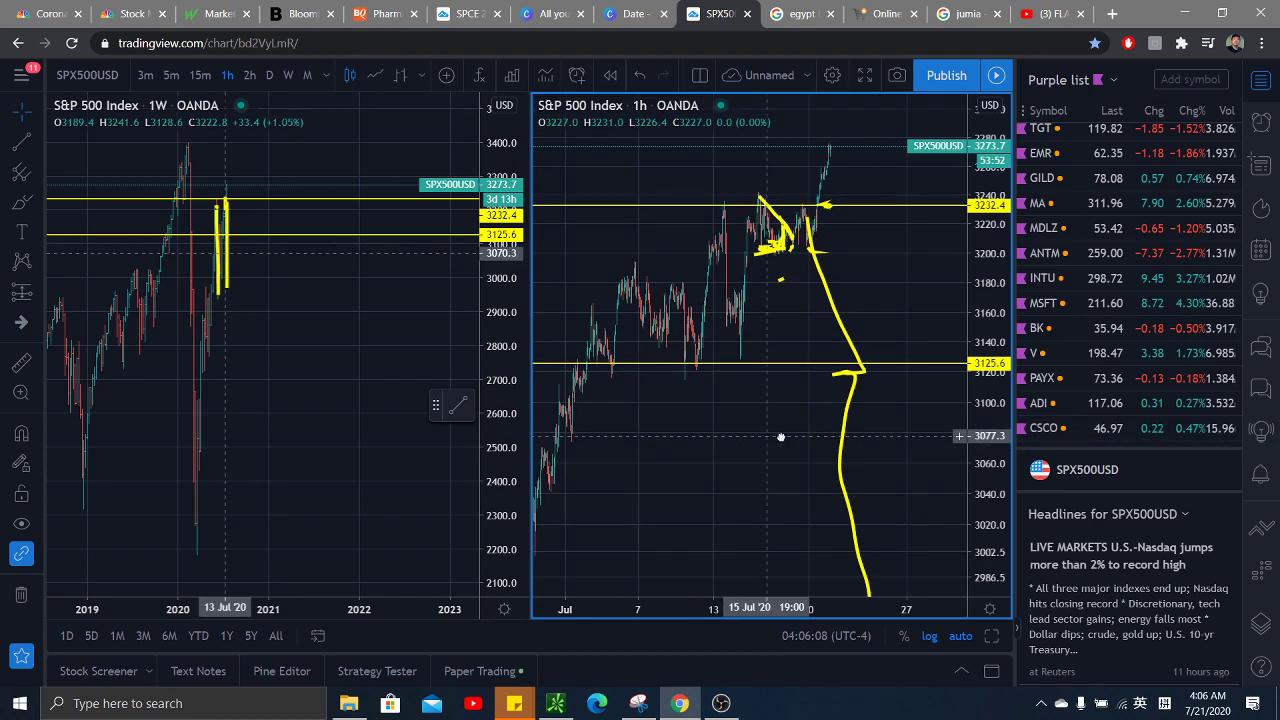
left_click(1148, 428)
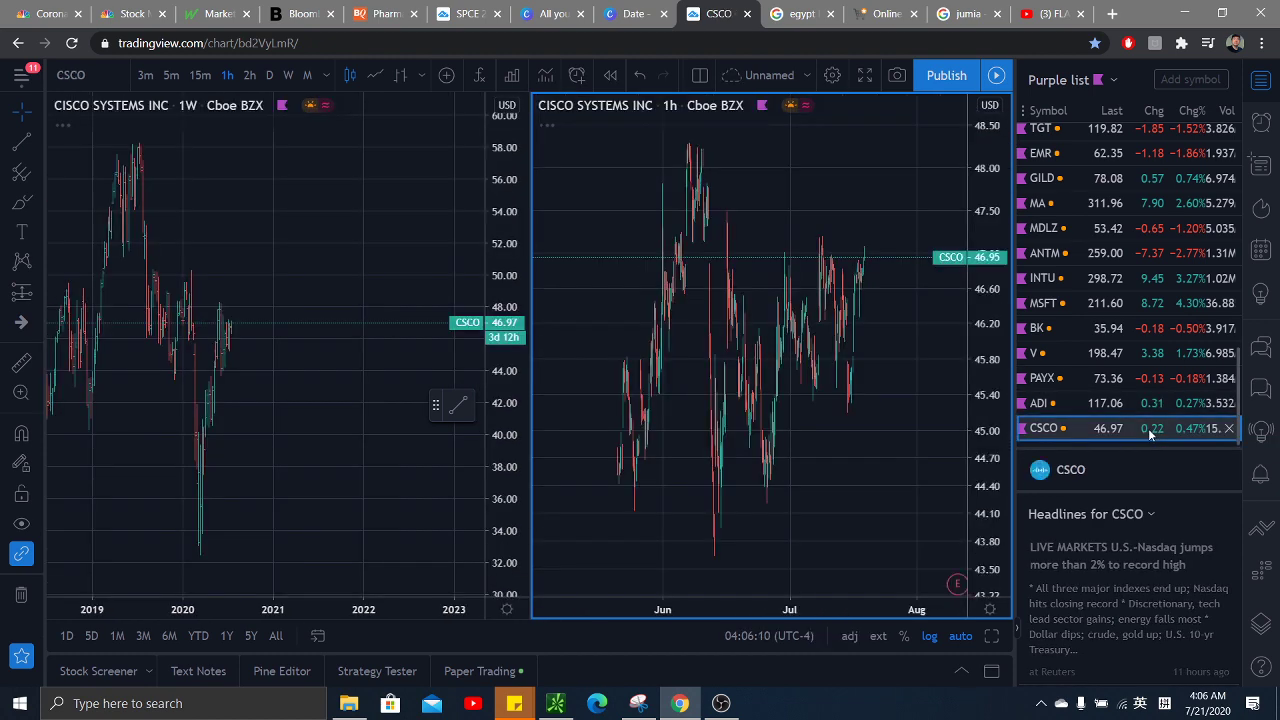
left_click(1165, 352)
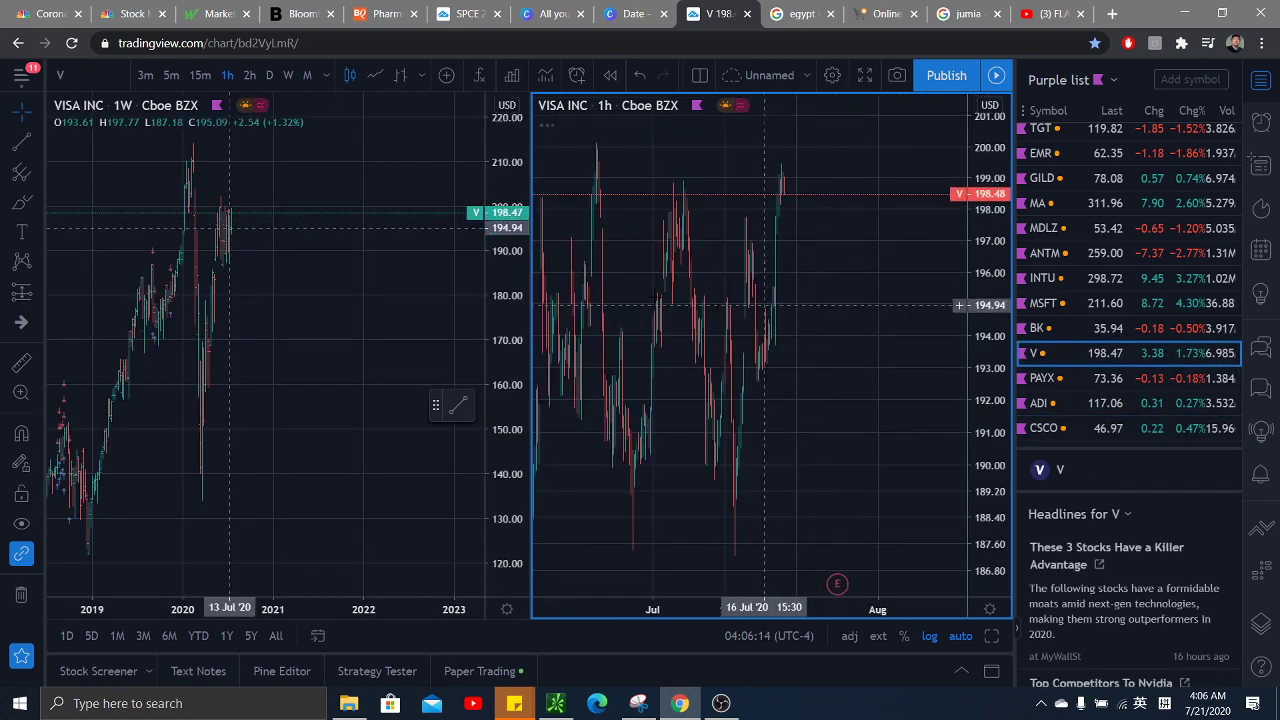
left_click(20, 203)
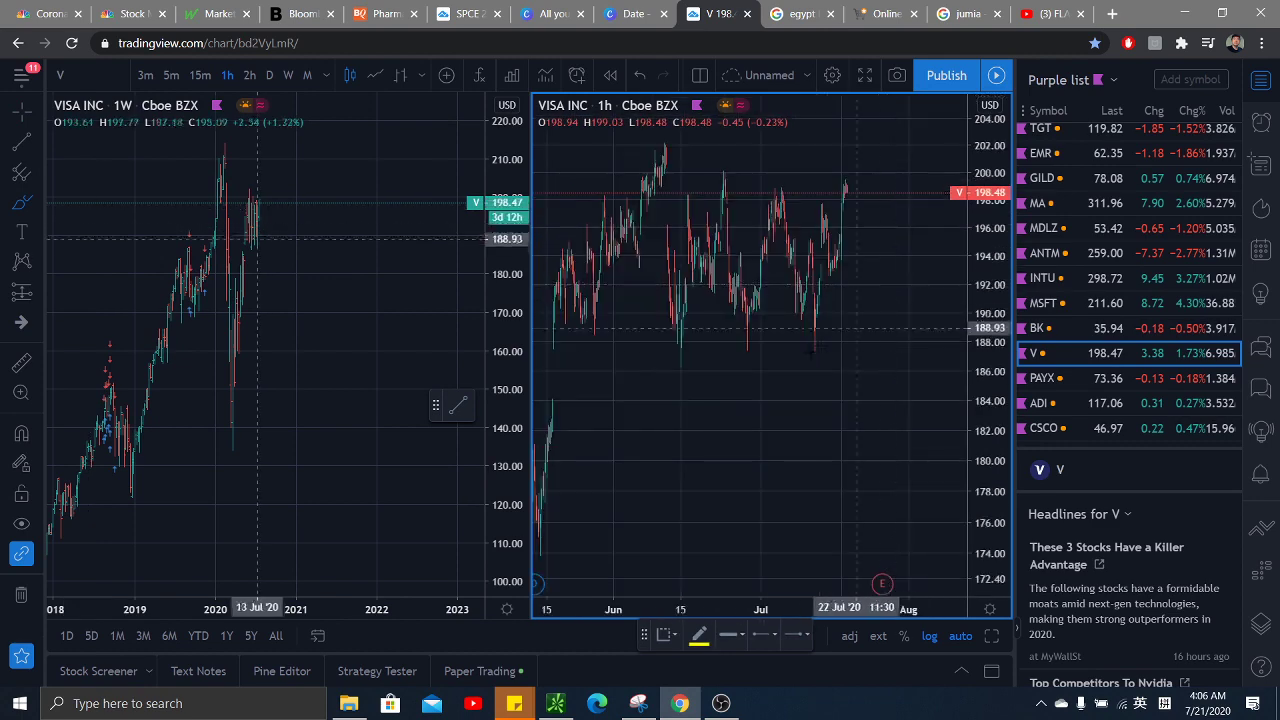
left_click_drag(622, 313, 905, 263)
left_click_drag(762, 275, 700, 250)
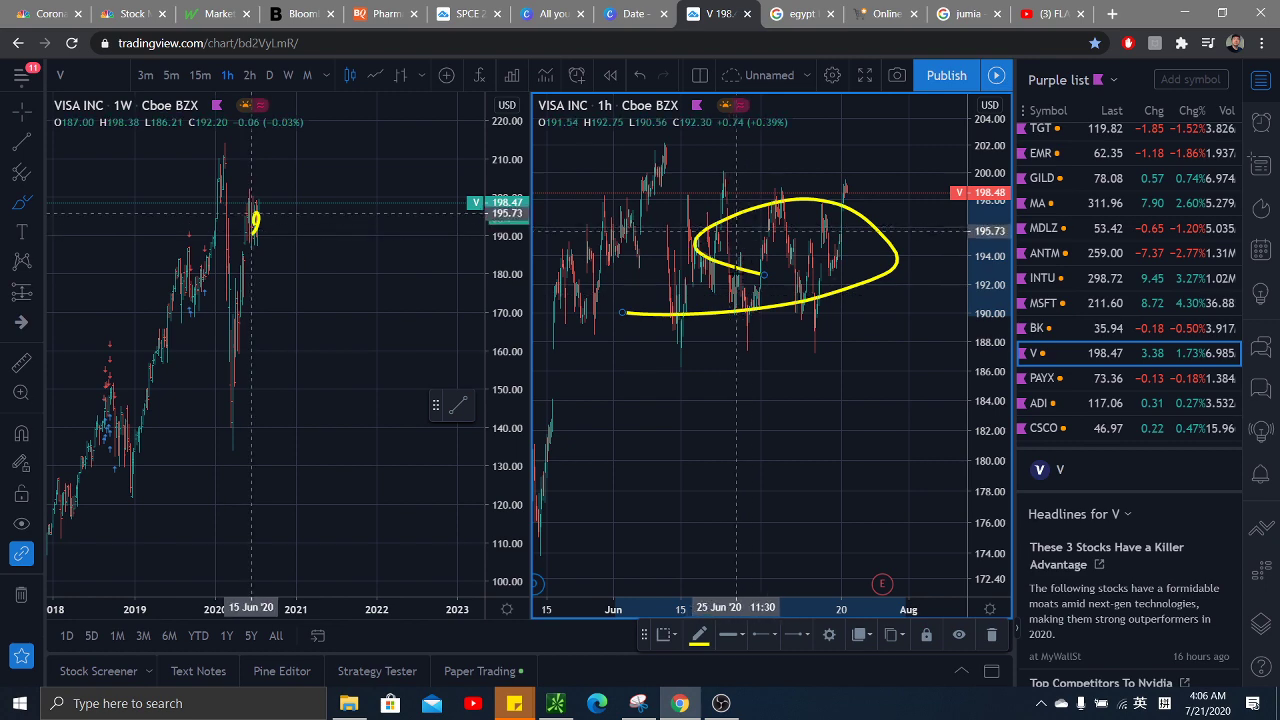
left_click_drag(728, 230, 703, 312)
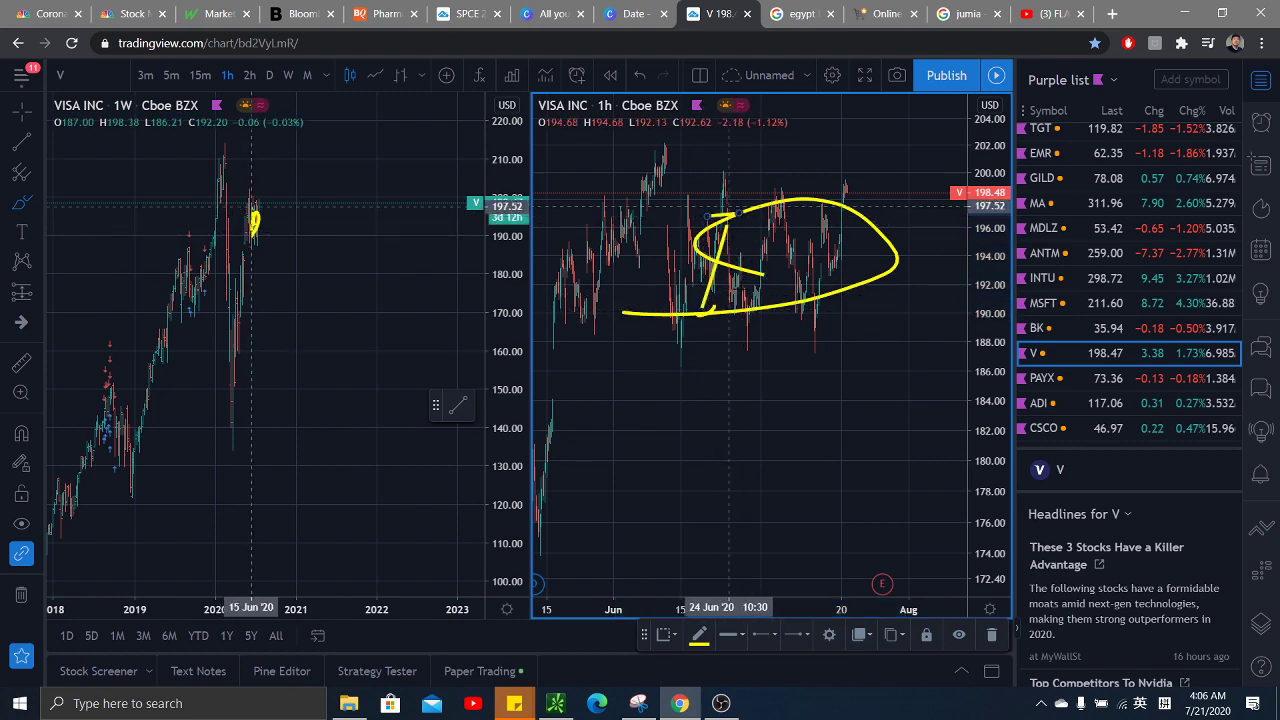
mouse_move(712, 214)
left_mouse_down()
mouse_move(746, 316)
mouse_move(778, 188)
mouse_move(795, 196)
mouse_move(812, 325)
mouse_move(845, 207)
mouse_move(779, 195)
left_mouse_up()
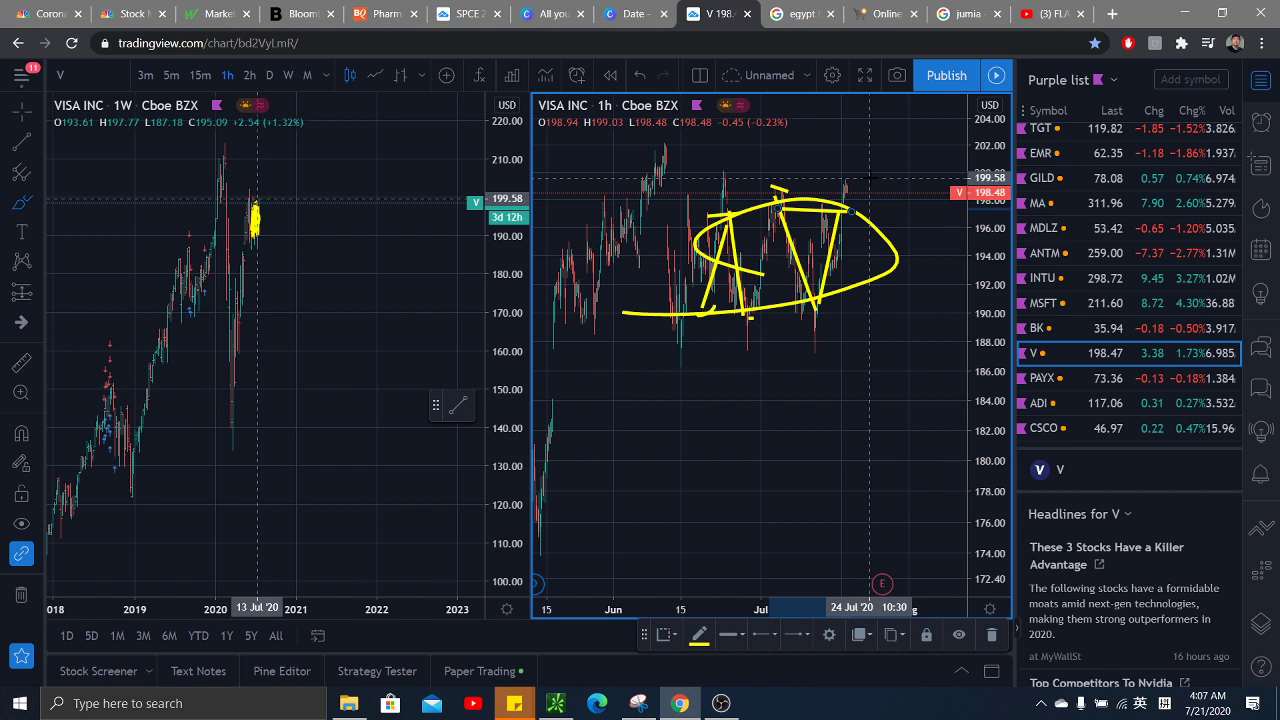
Open the Intuit (INTU) charts and brush a short horizontal mark just above the 308.65 line on the hourly chart
left_click(1131, 405)
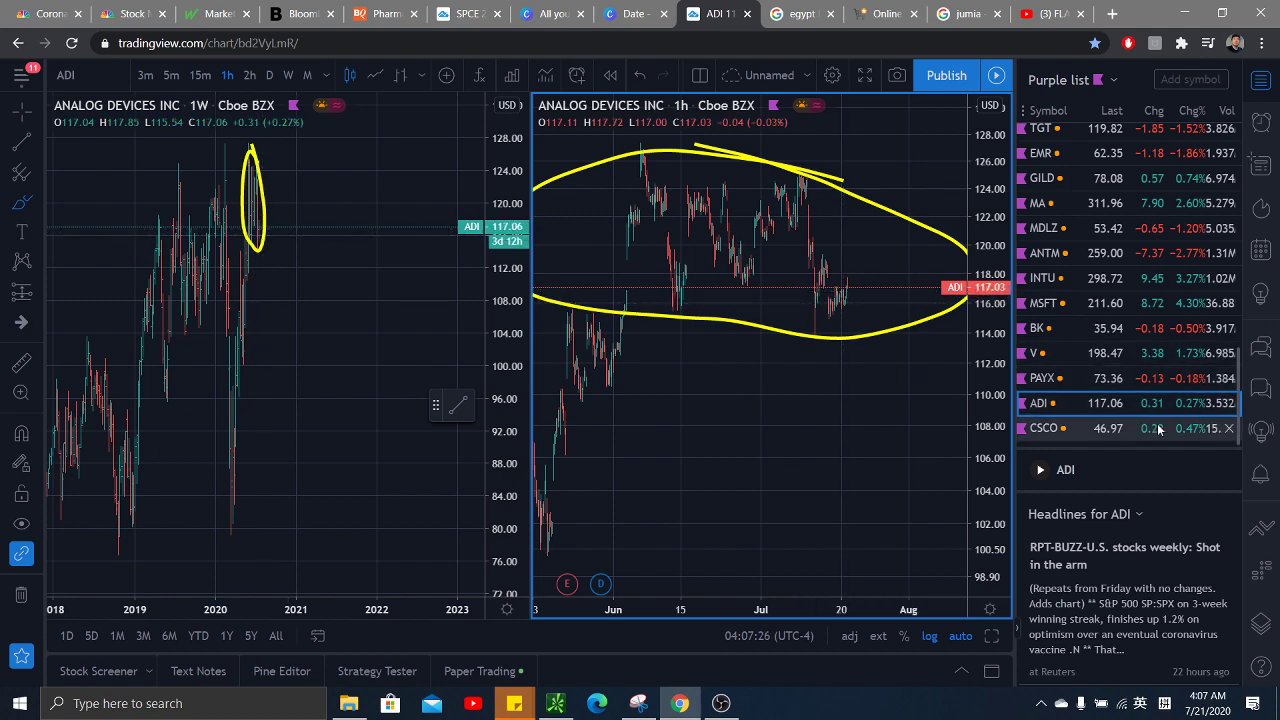
left_click(1170, 267)
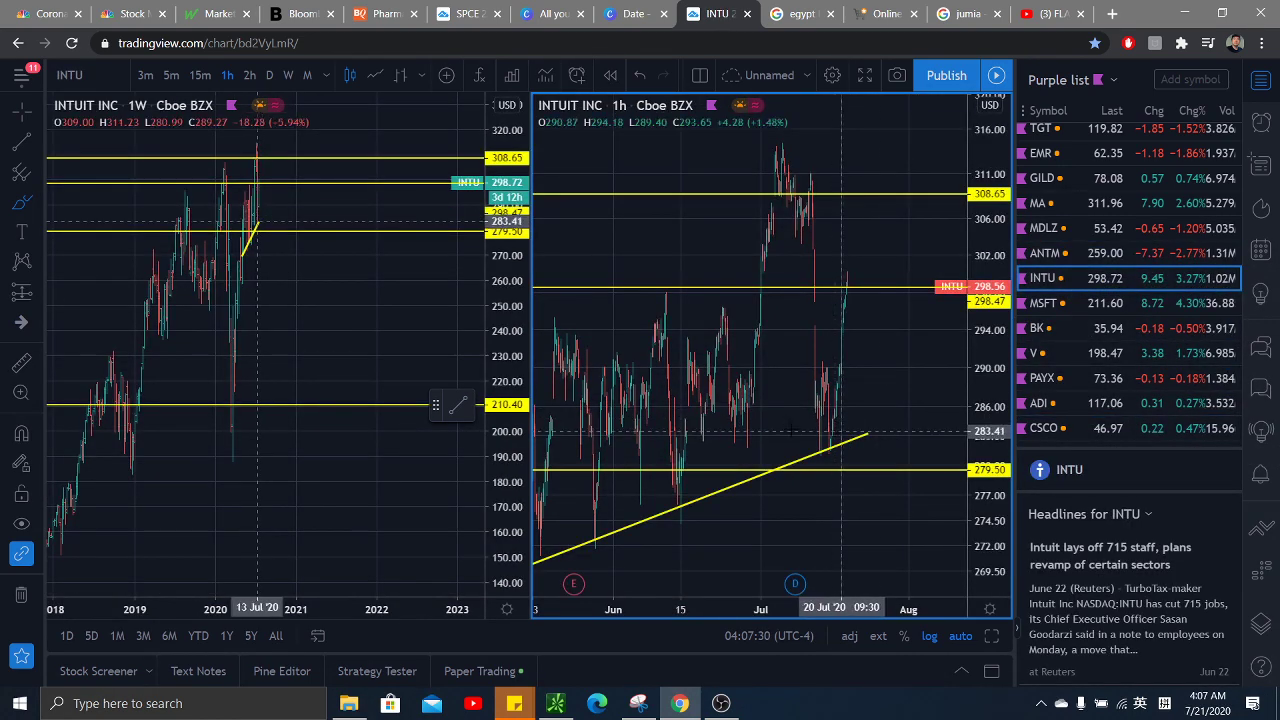
left_click(40, 206)
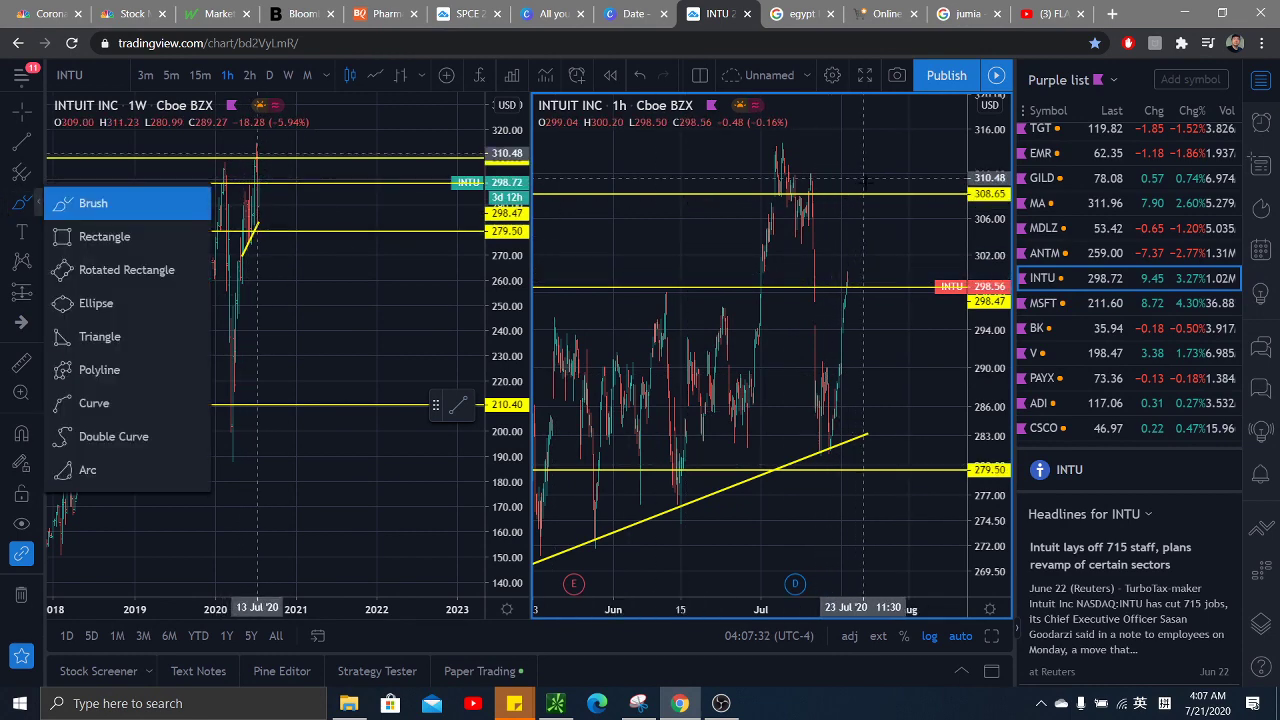
left_click_drag(845, 191, 878, 188)
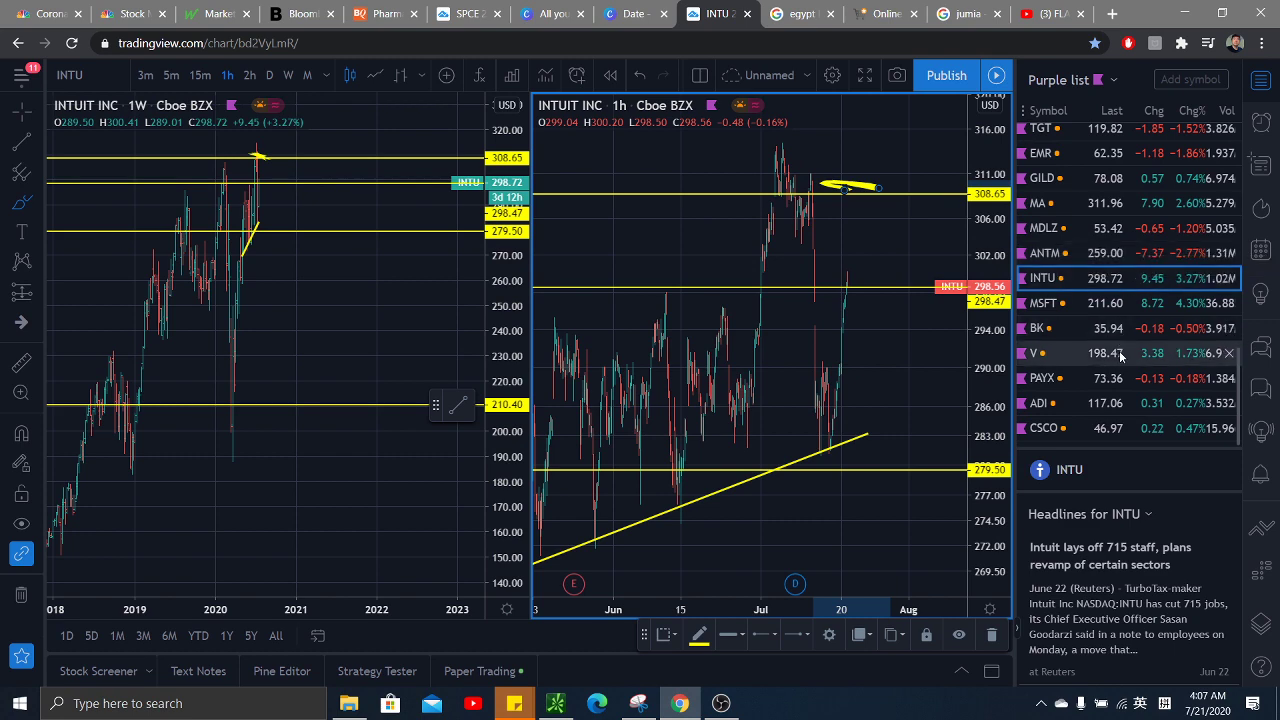
Open the Emerson Electric (EMR) charts and brush a small mark at the mid-July high near 64 on the hourly chart
scroll(1115, 265, "up", 1)
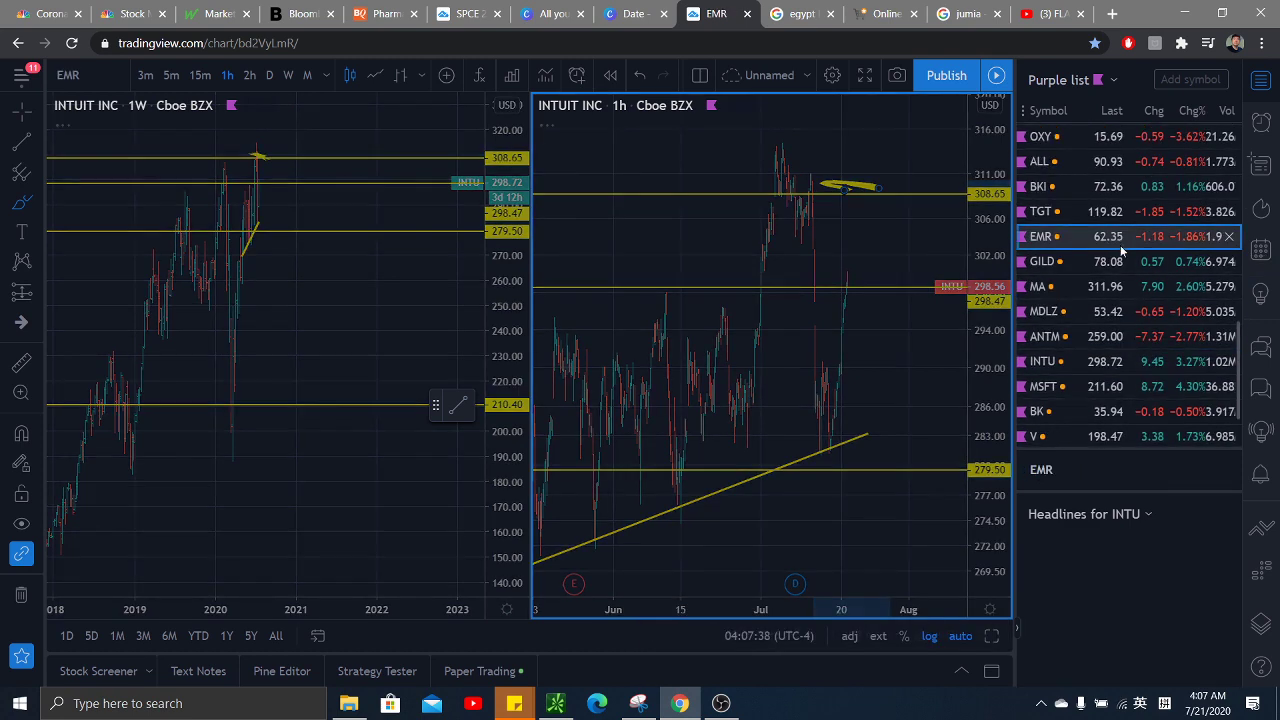
left_click(1118, 236)
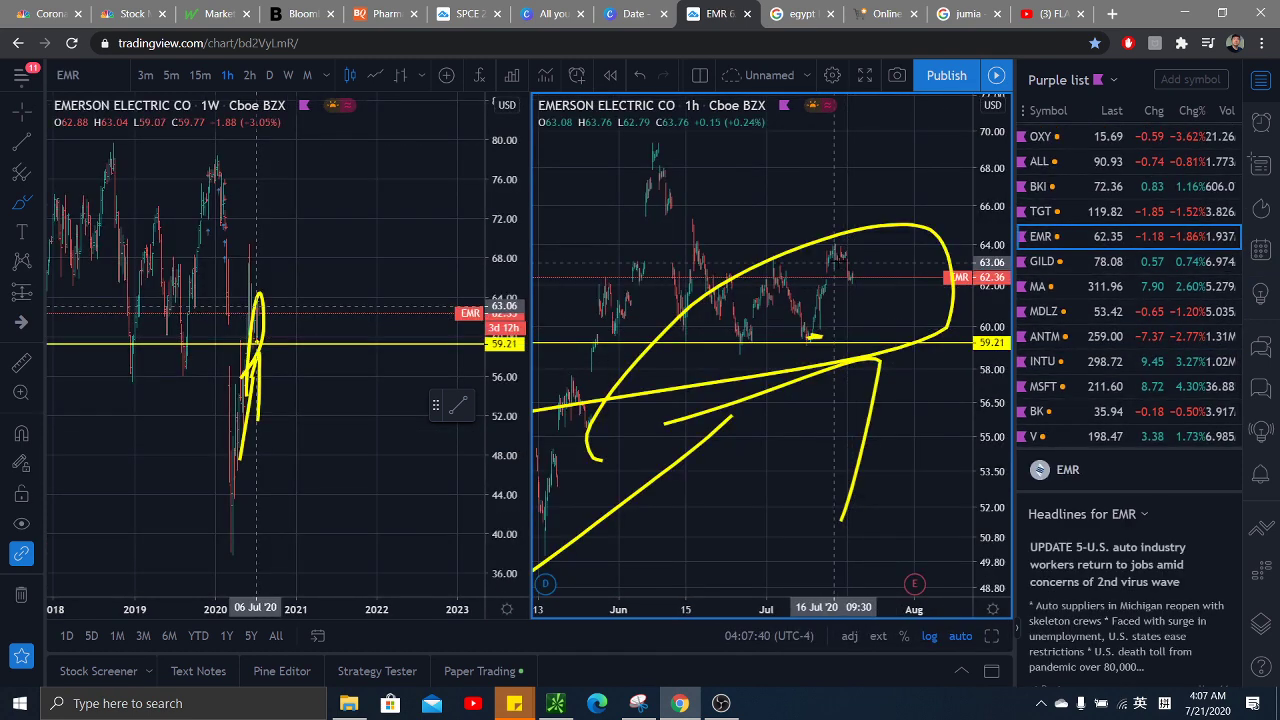
left_click_drag(826, 246, 832, 248)
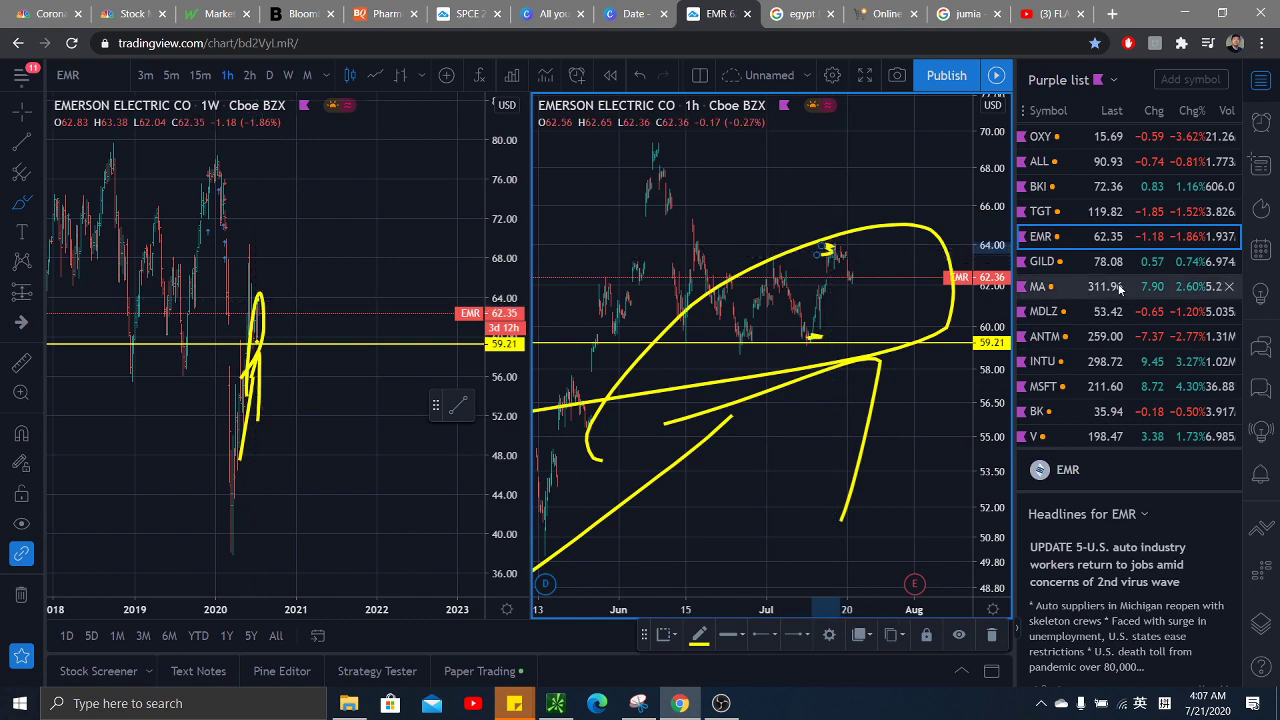
Review the Paychex (PAYX) weekly and hourly charts from the purple watchlist
scroll(1135, 320, "down", 2)
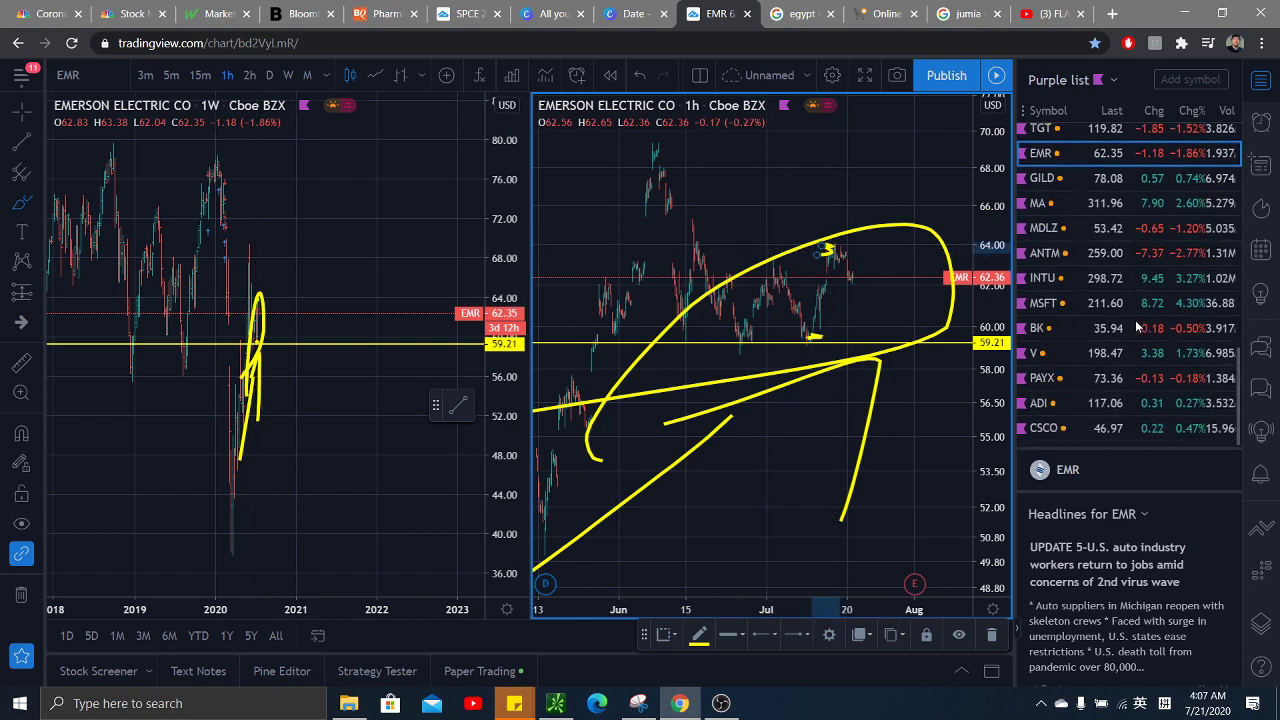
left_click(1148, 386)
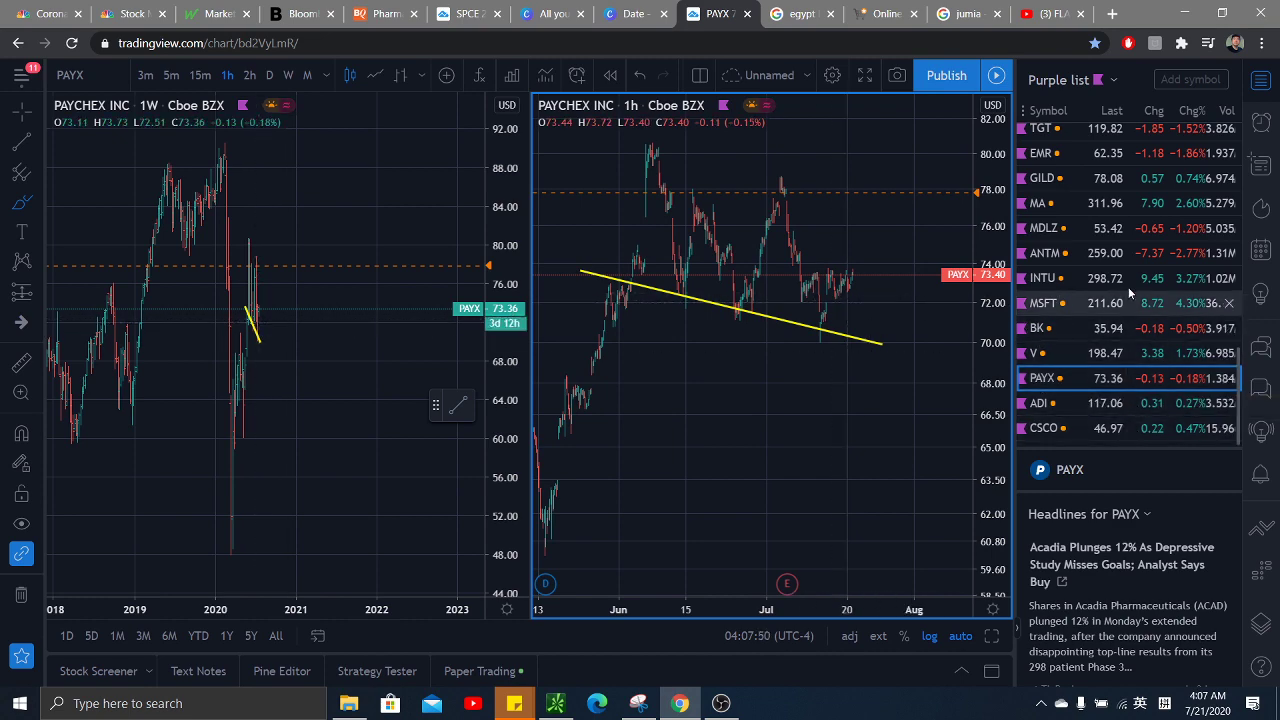
scroll(1118, 330, "up", 3)
scroll(1124, 269, "up", 5)
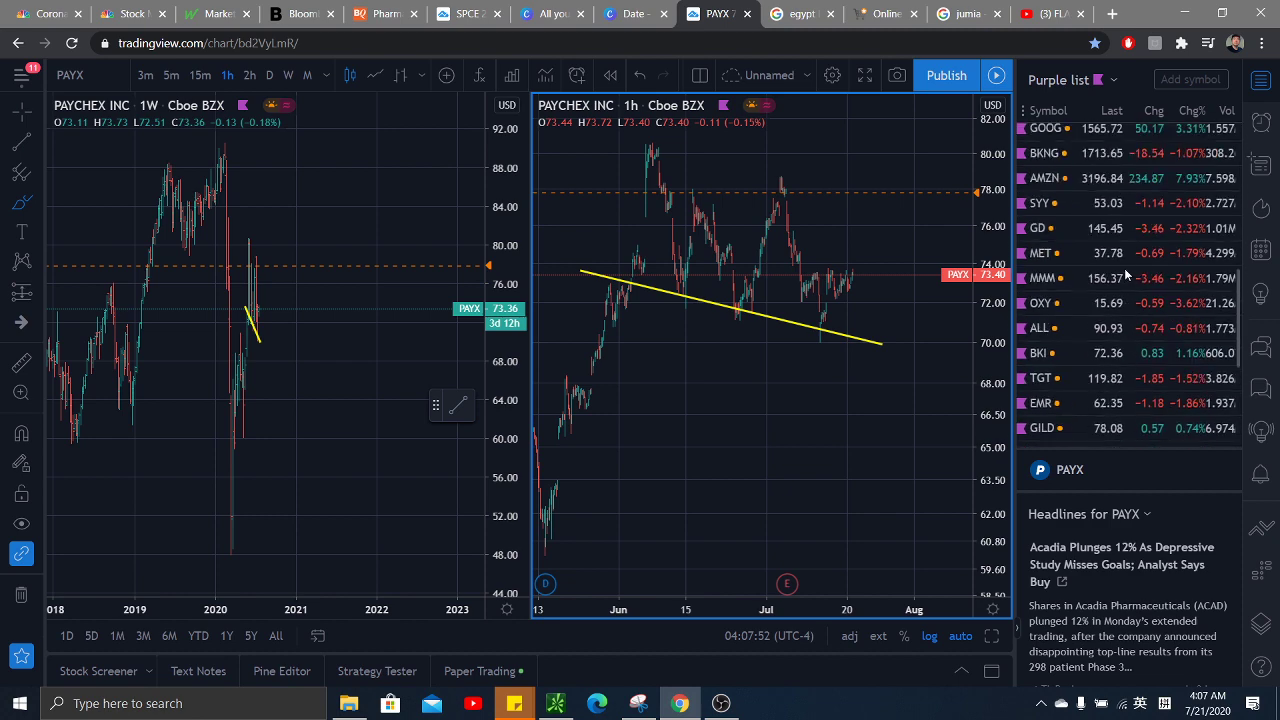
Load the symbol CRM and brush short horizontal ticks along the July upswing on the Salesforce hourly chart
left_click(69, 75)
type("CRM")
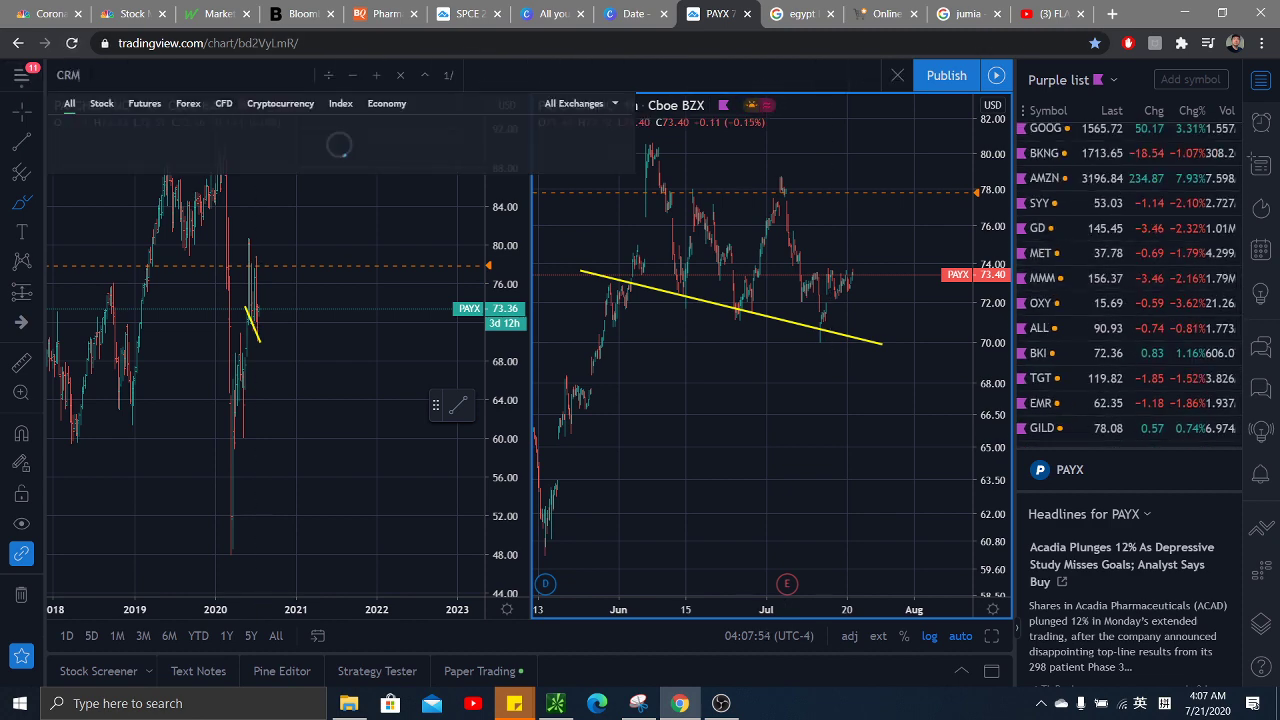
key("Return")
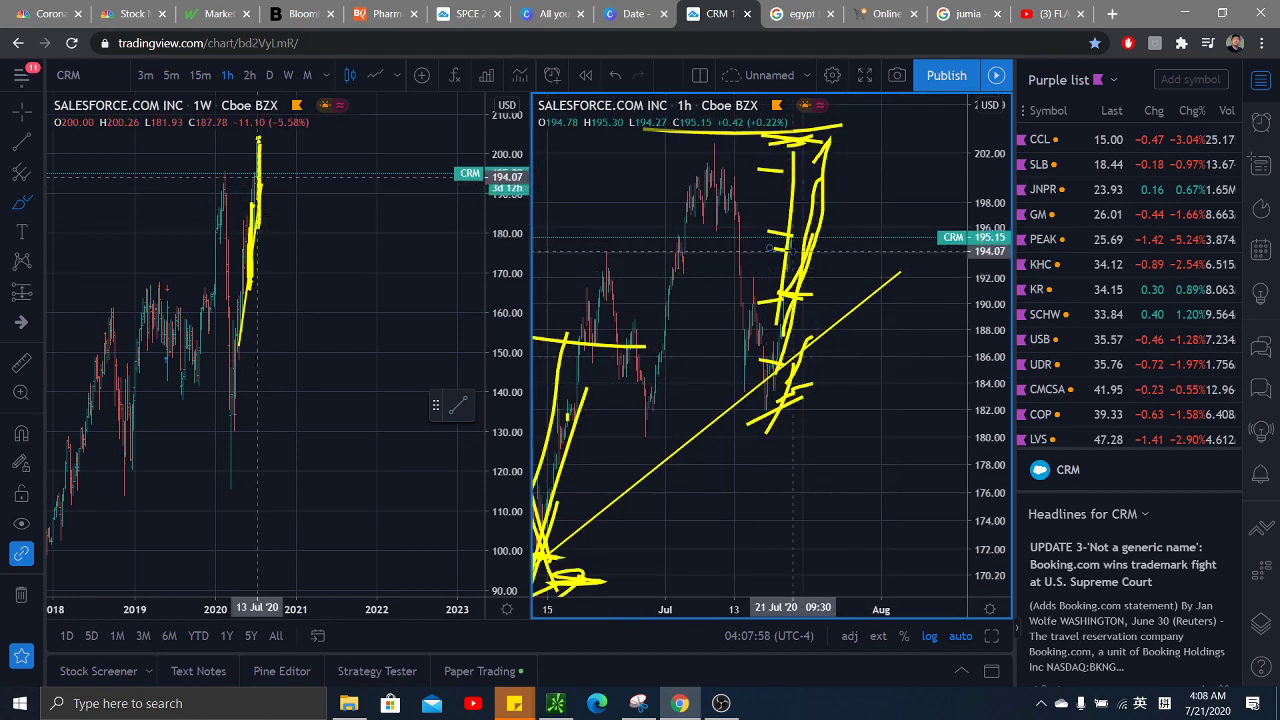
left_click(785, 240)
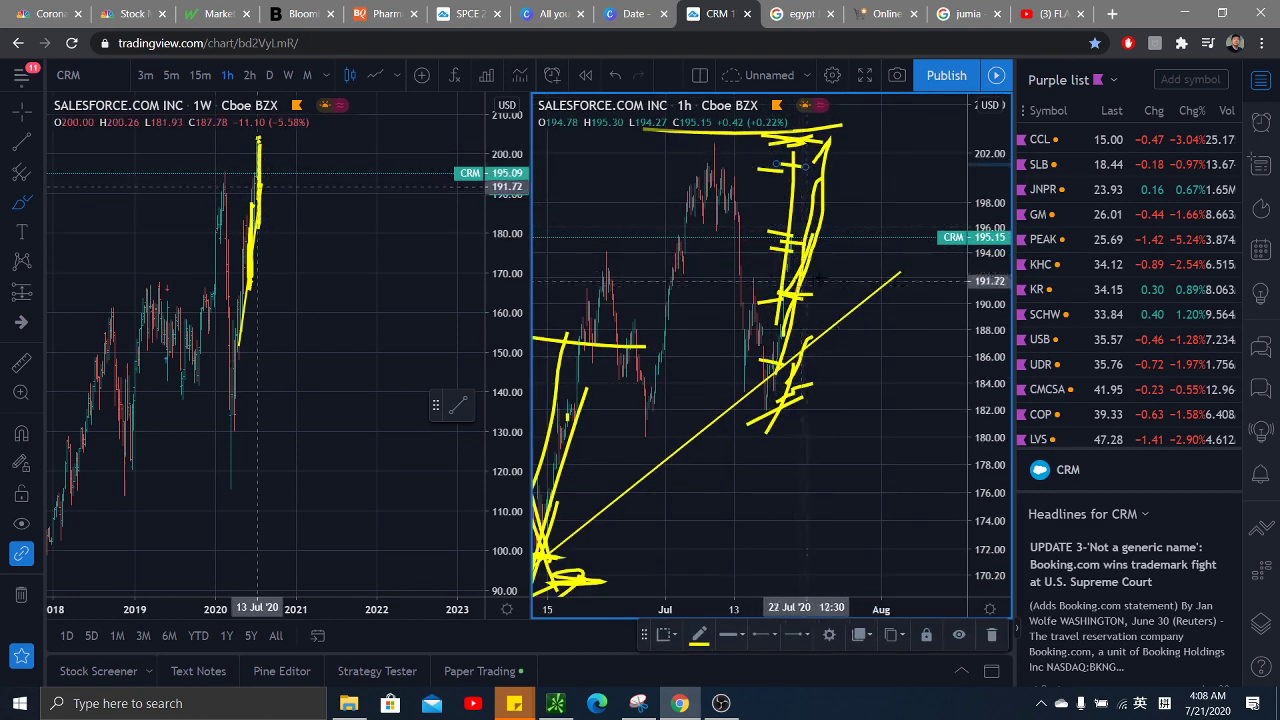
scroll(870, 185, "down", 2)
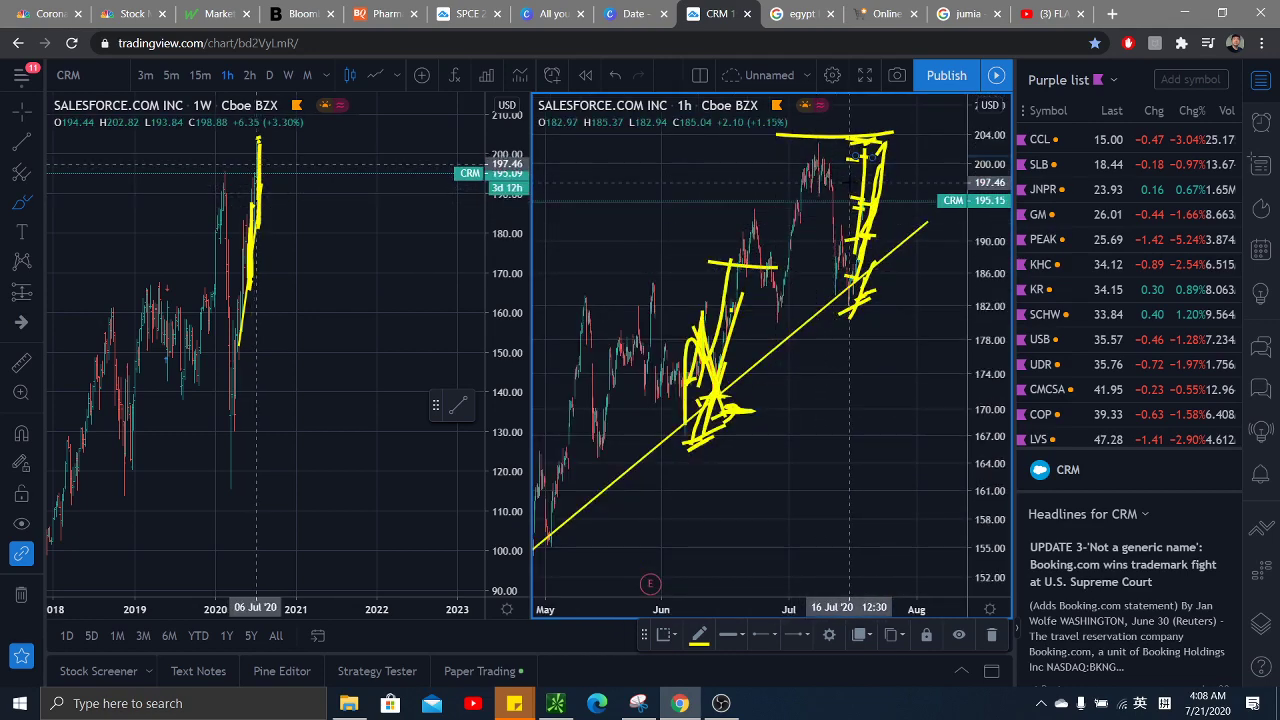
Switch the watchlist to the Orange list
scroll(1070, 380, "down", 5)
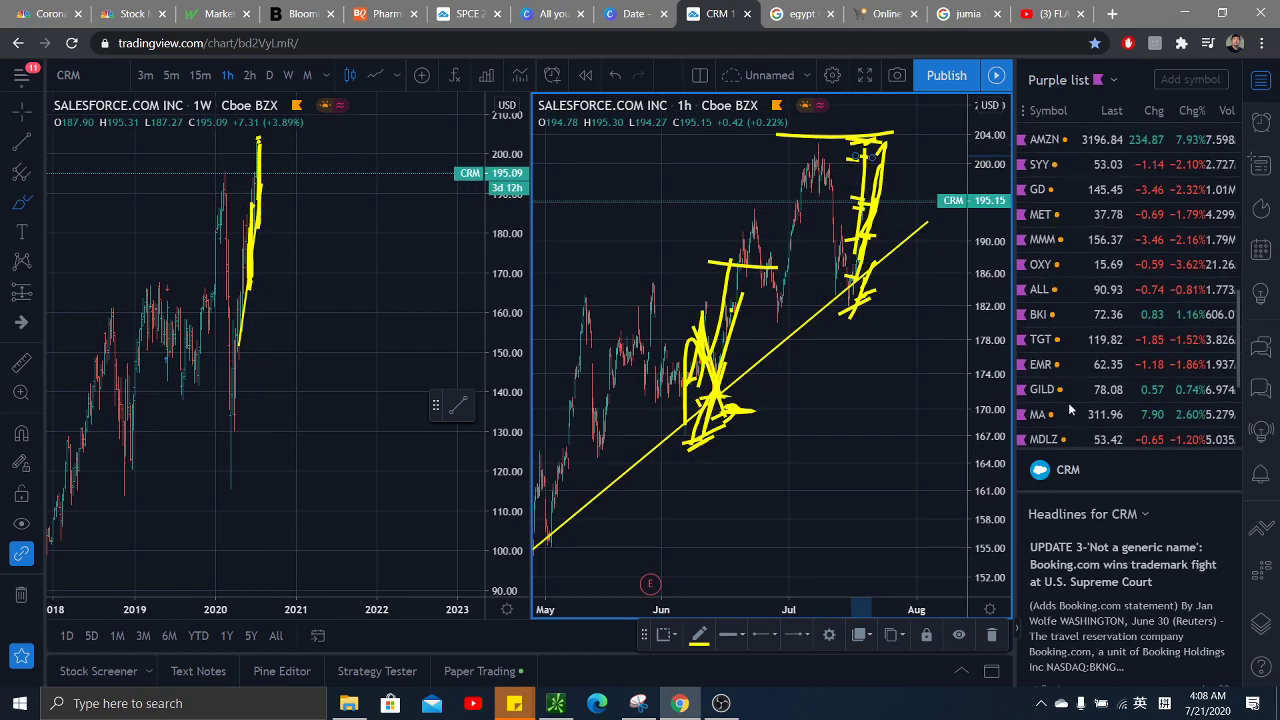
scroll(1069, 409, "down", 3)
left_click(1106, 84)
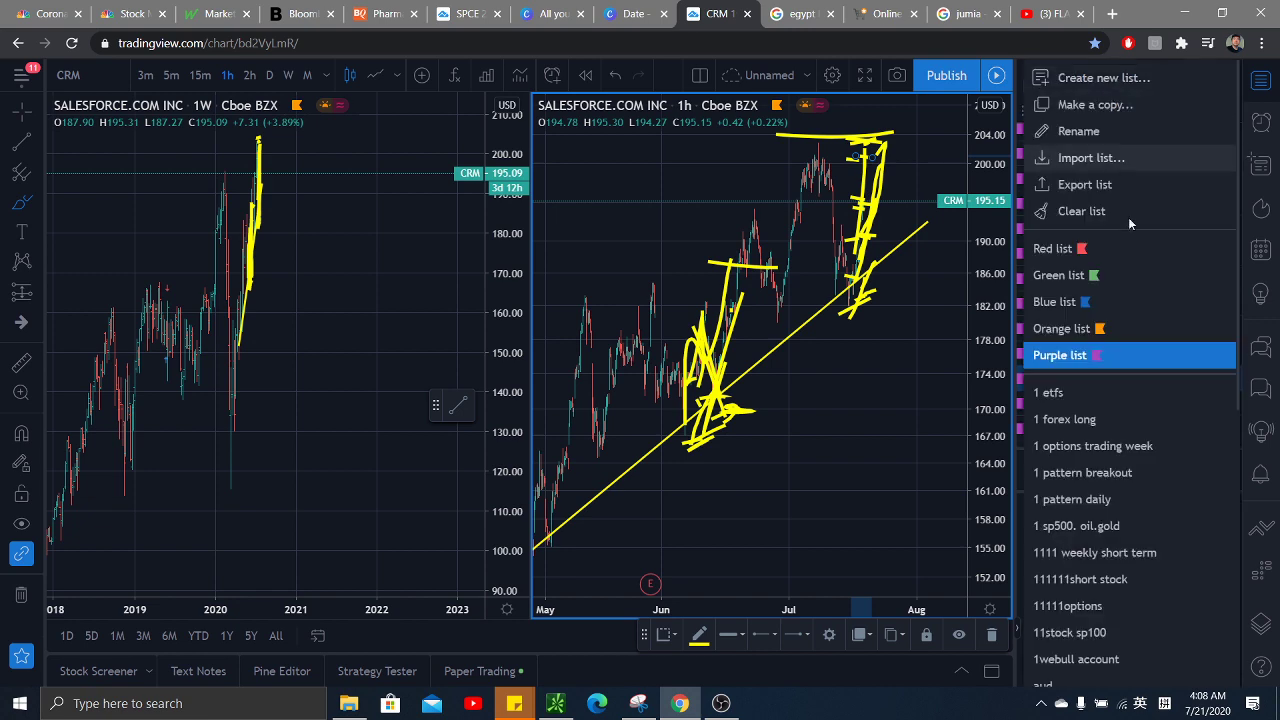
left_click(1104, 336)
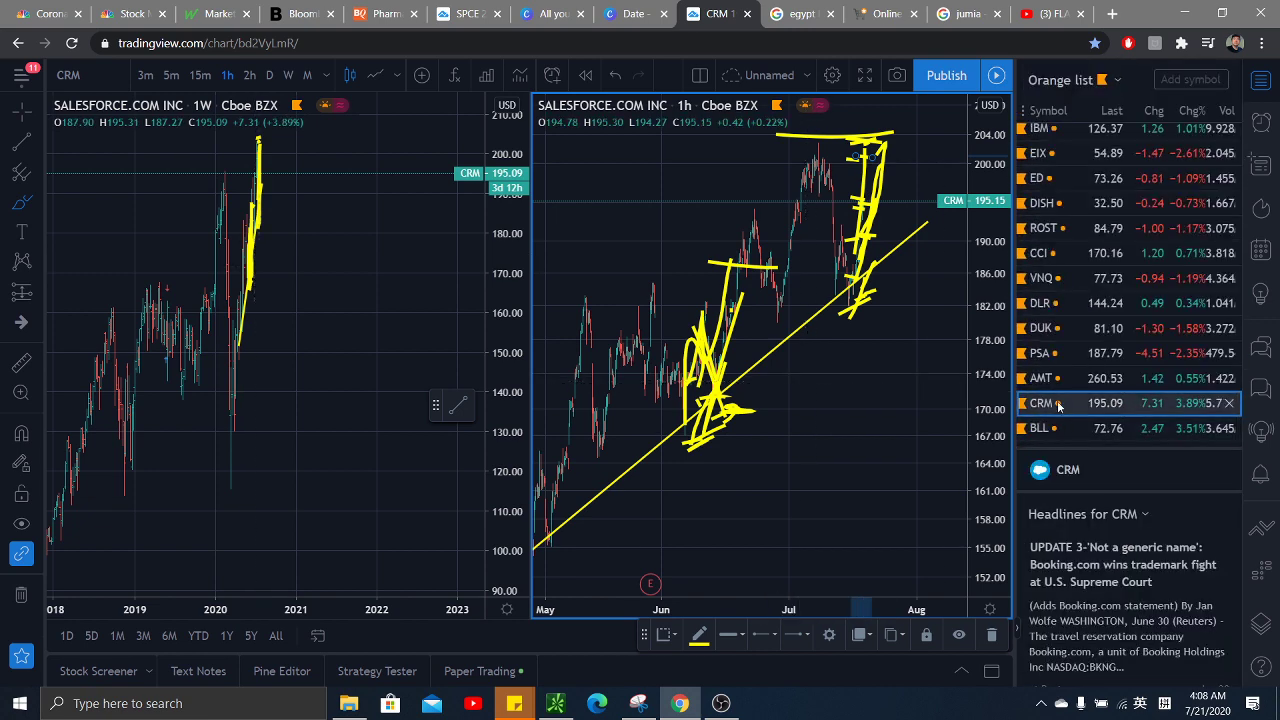
Open the Ball Corp (BLL) charts and brush an upward stroke along the late-July rebound on the hourly chart
left_click(1112, 426)
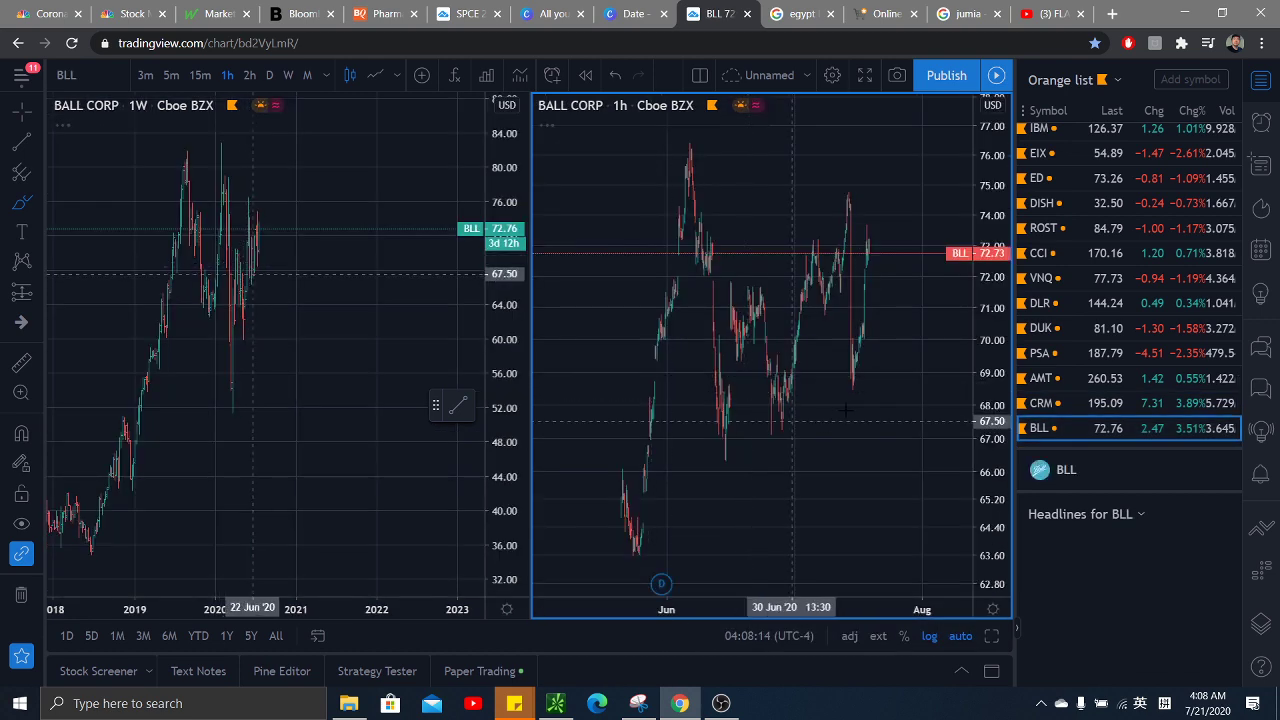
left_click_drag(858, 288, 868, 228)
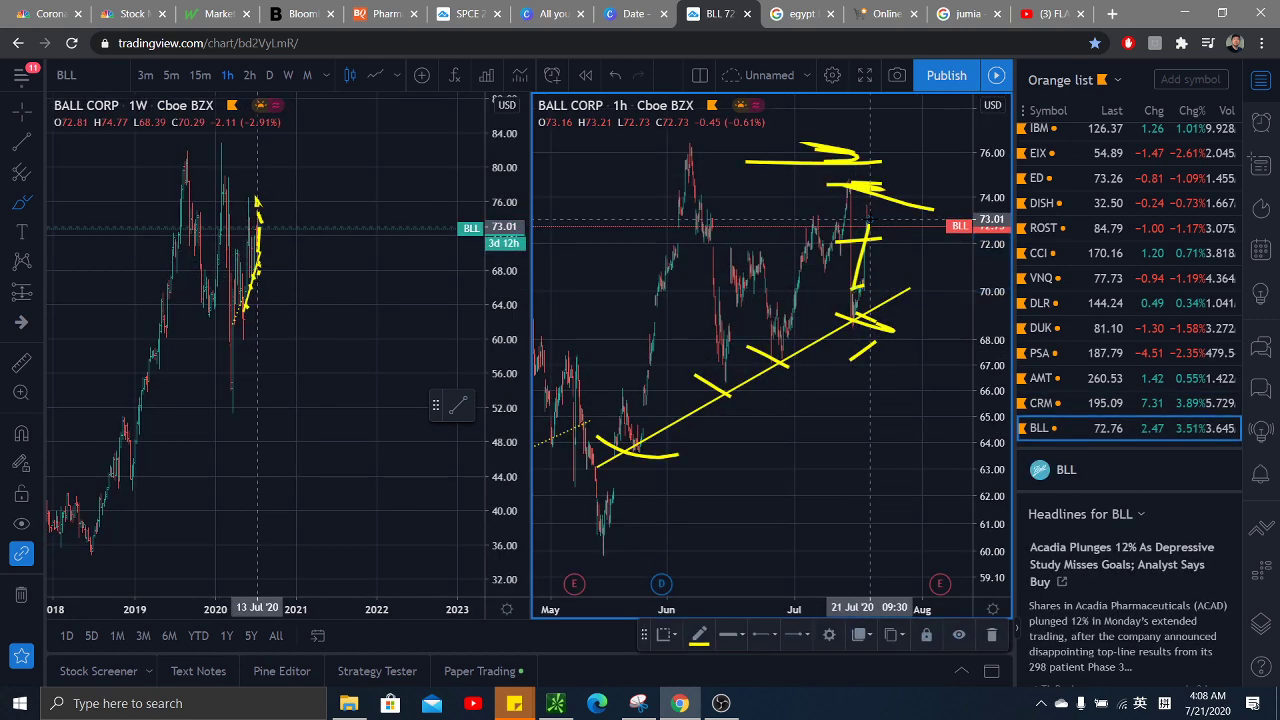
mouse_move(1218, 712)
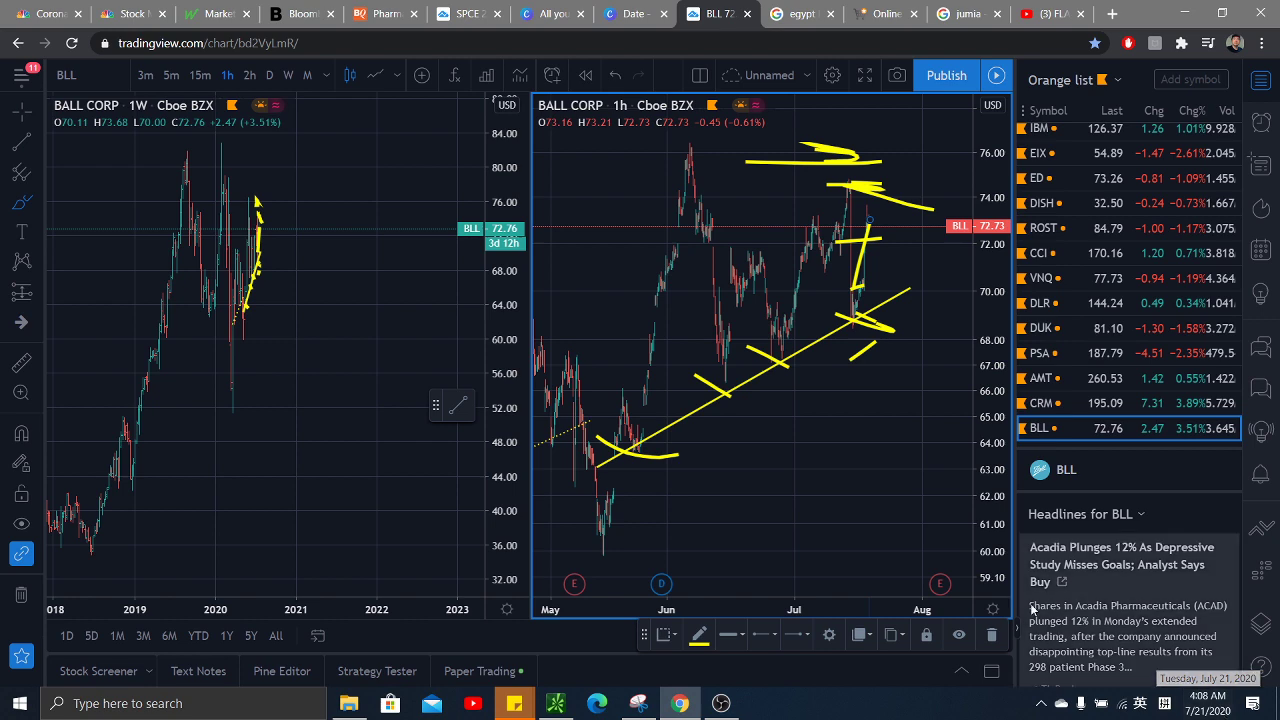
Open the Duke Energy (DUK) charts and brush a loop around the 86–88 area with two rising lines on the hourly chart
left_click(1167, 303)
left_click(1160, 330)
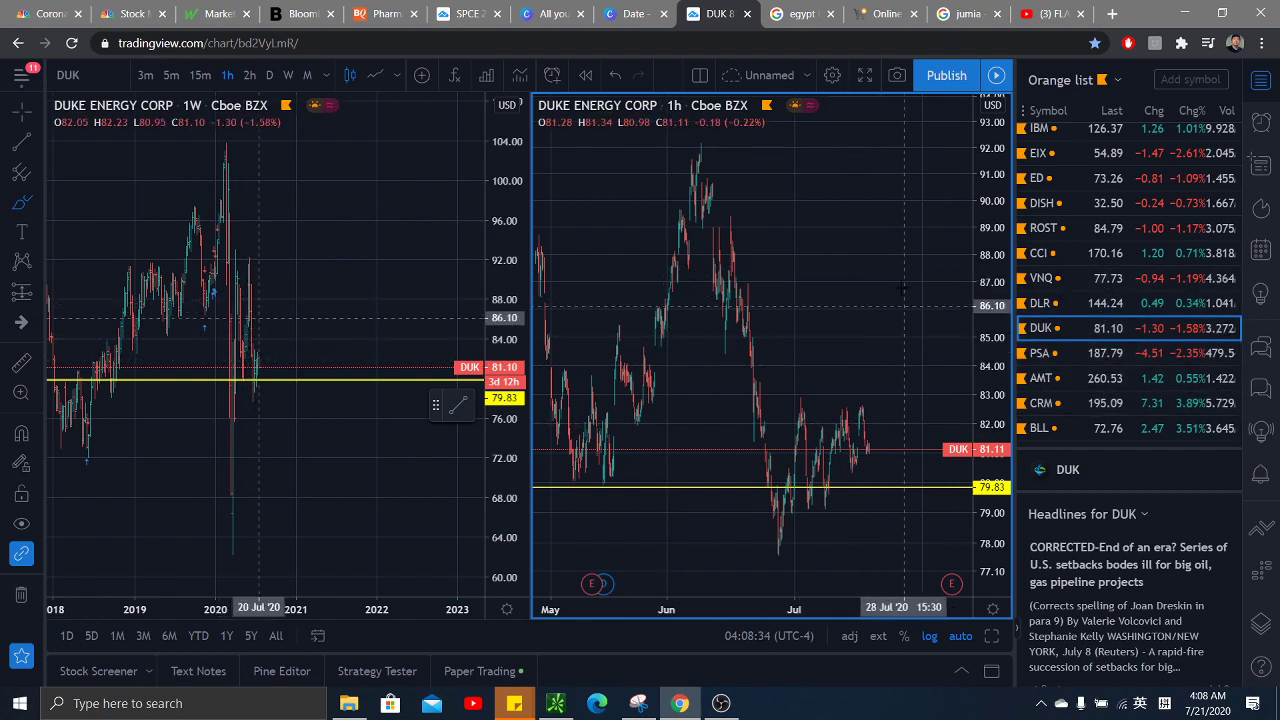
left_click_drag(765, 265, 828, 275)
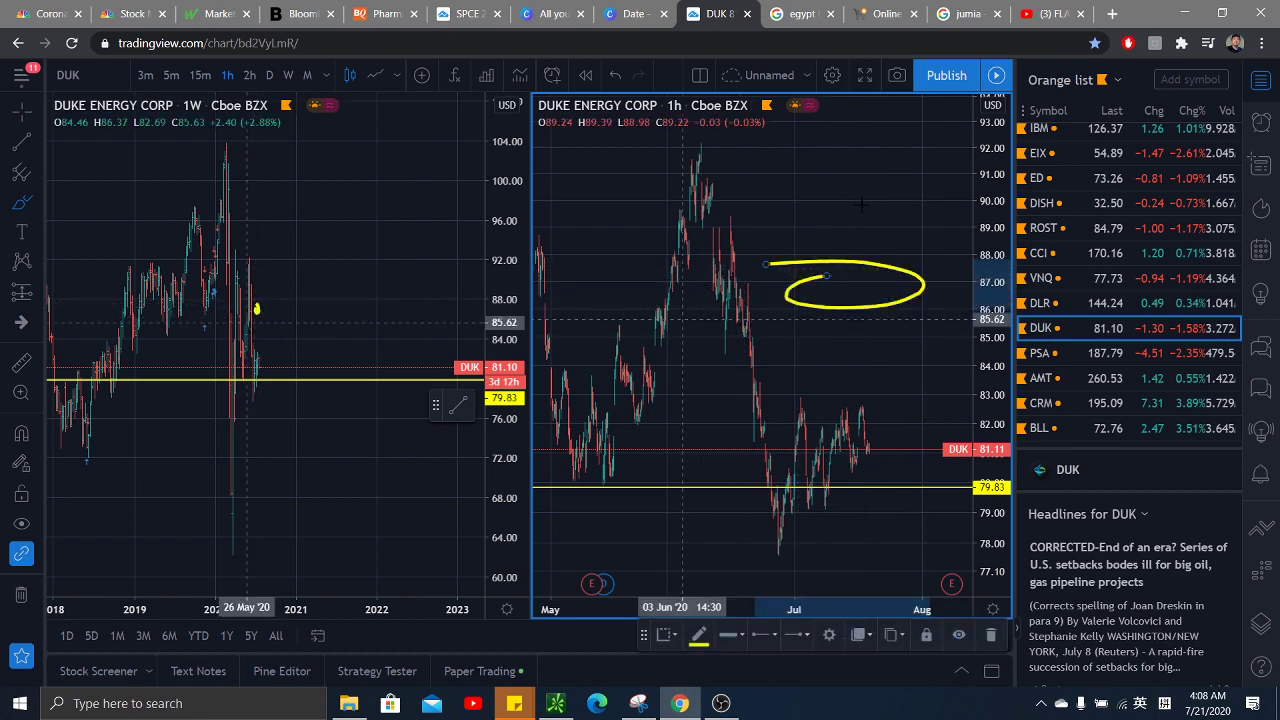
left_click_drag(695, 310, 883, 195)
left_click_drag(825, 277, 930, 242)
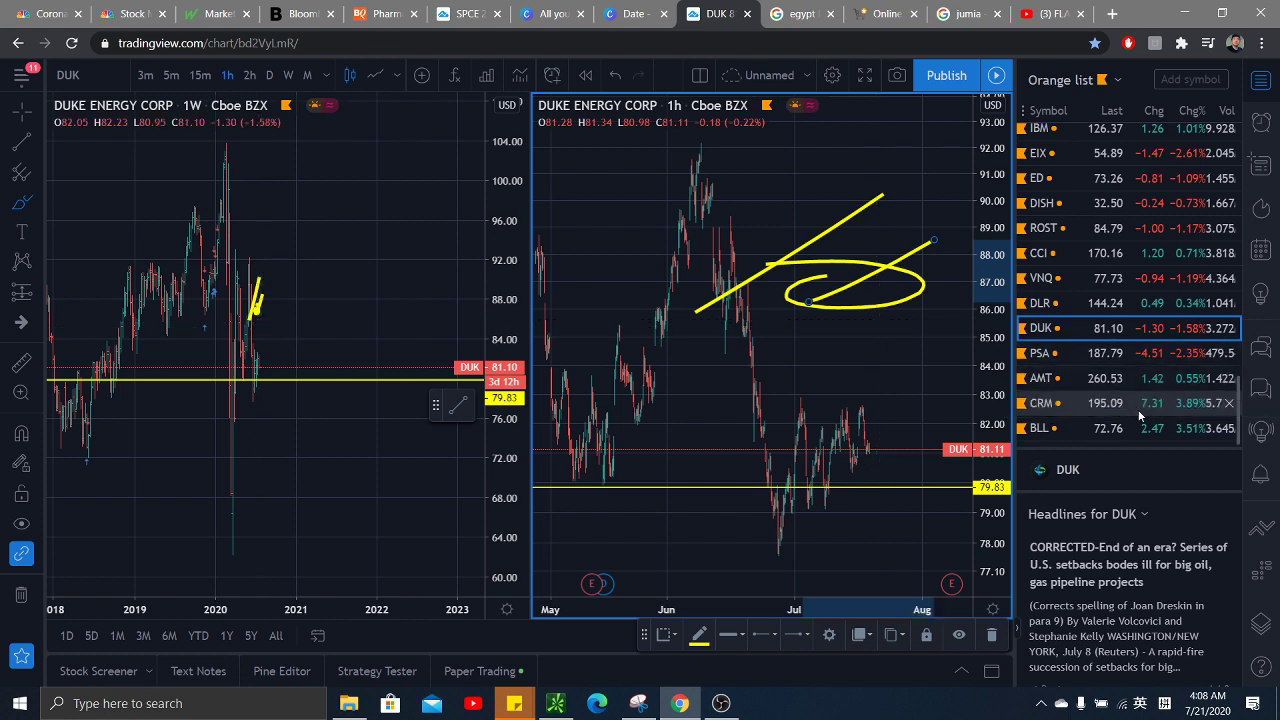
Open the Otis Worldwide (OTIS) charts and brush a rising stroke along the July advance to about 59 on the hourly chart
scroll(1138, 409, "up", 3)
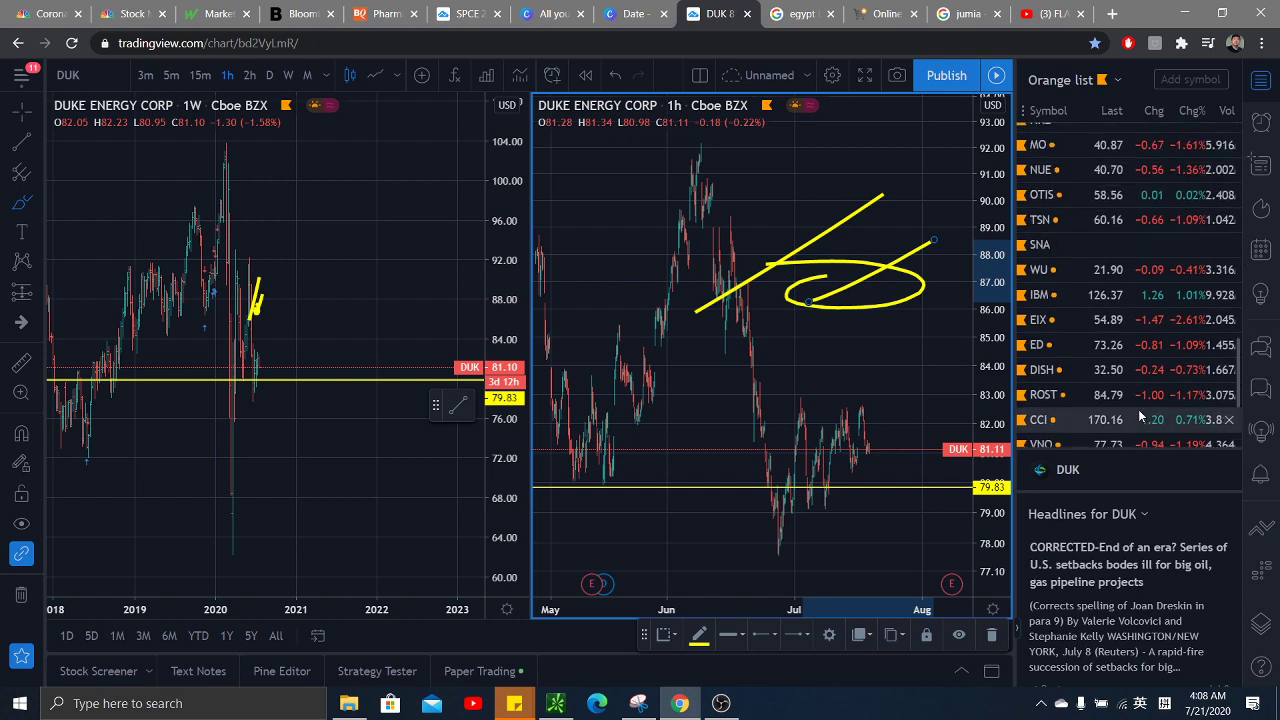
scroll(1138, 413, "up", 2)
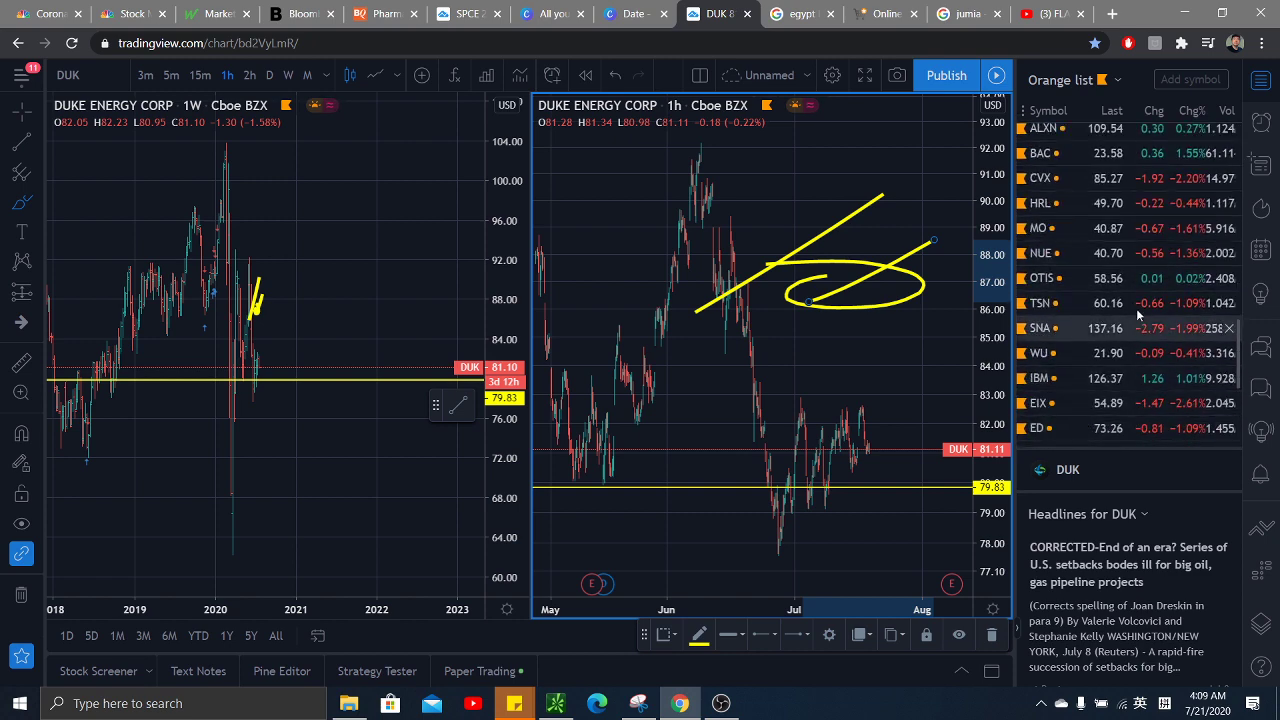
left_click(1150, 284)
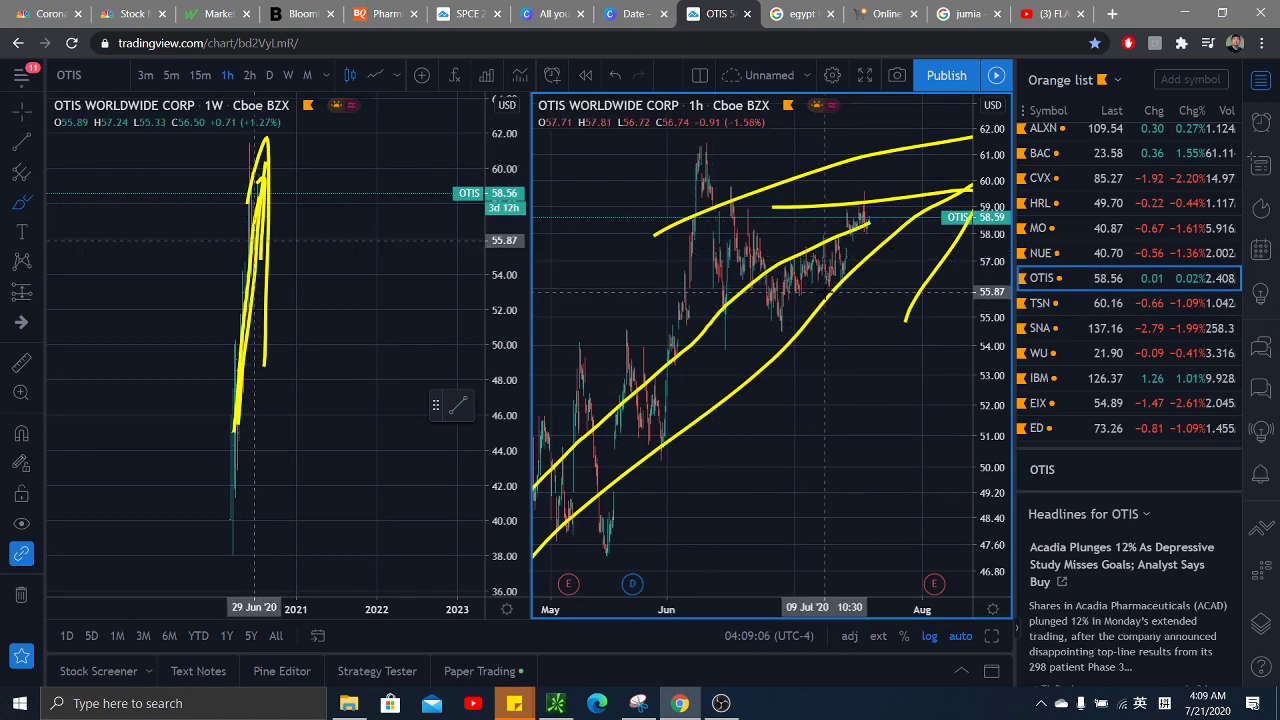
left_click_drag(797, 291, 862, 212)
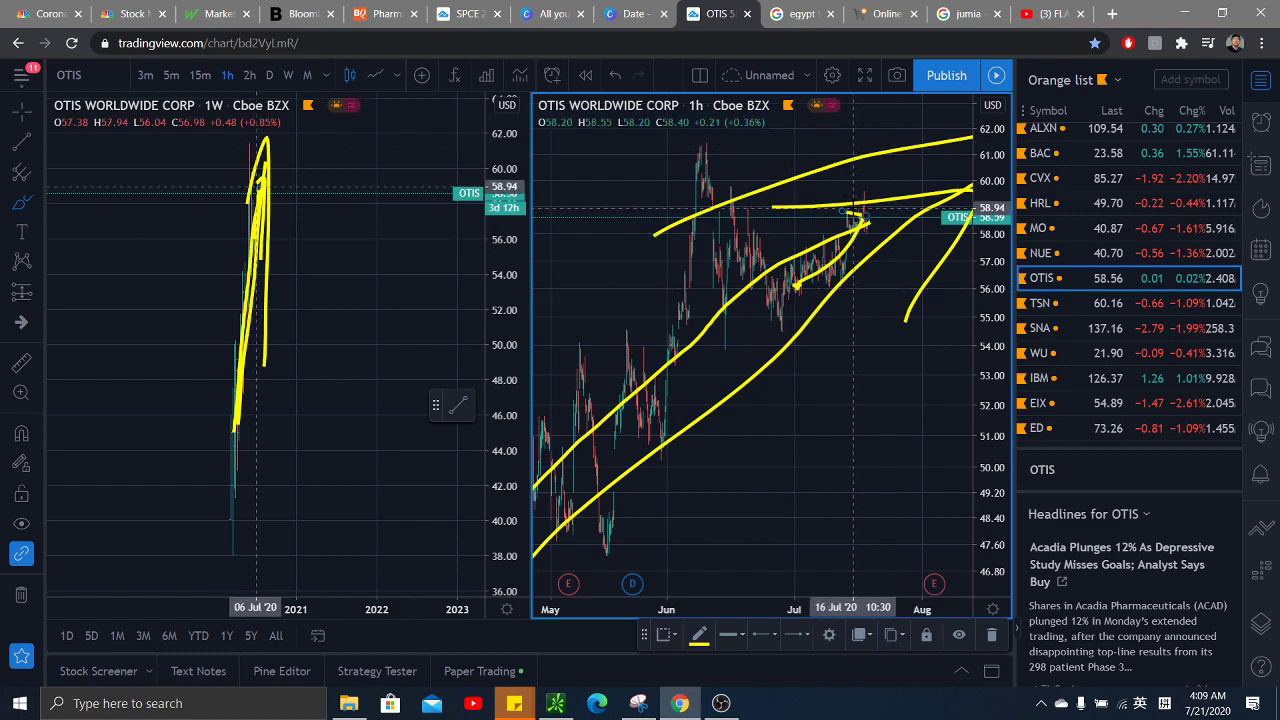
Switch to the Canva design containing the 7/21/2020 market summary
left_click(651, 7)
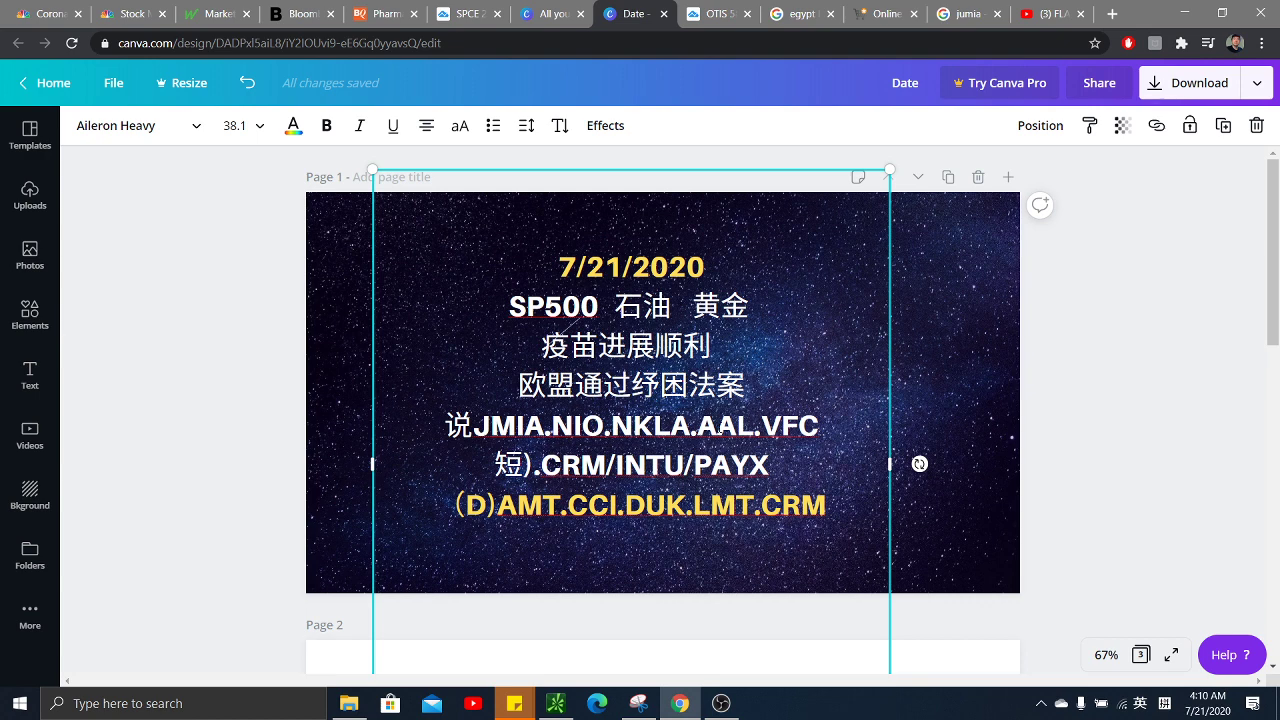
Review the ticker lines in the 7/21/2020 summary and highlight the SP500 entry in the text
left_click_drag(752, 425, 820, 425)
left_click(818, 425)
left_click_drag(509, 306, 752, 464)
left_click(752, 464)
left_click_drag(525, 306, 614, 306)
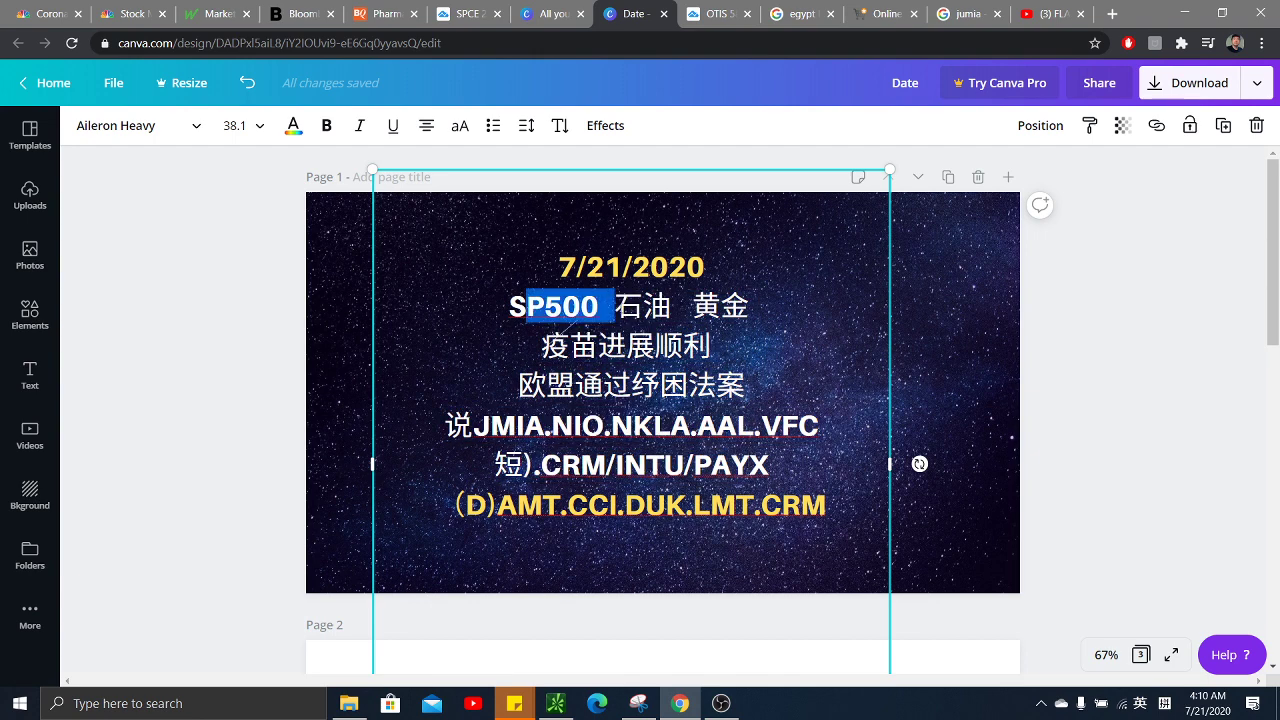
Switch to TradingView, open SPX500USD from the FOREX watchlist, and change its weekly chart to the 1-hour interval
left_click(470, 13)
scroll(1142, 399, "down", 4)
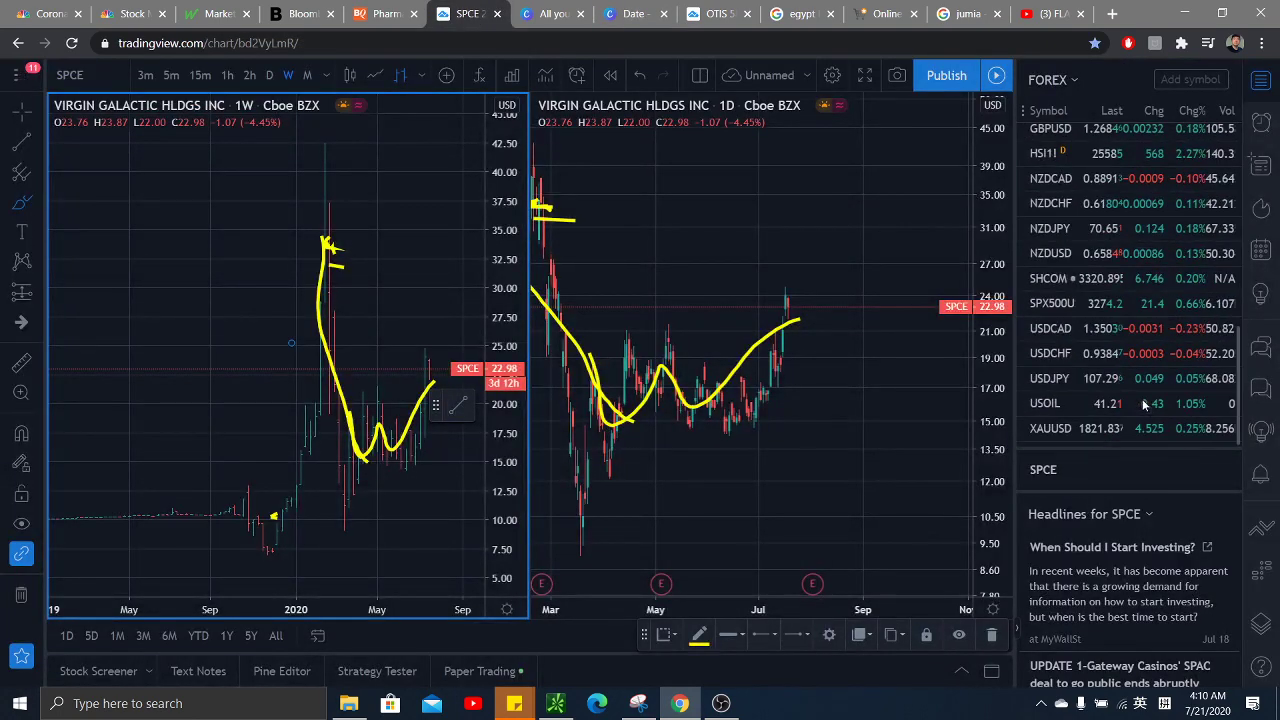
left_click(1170, 305)
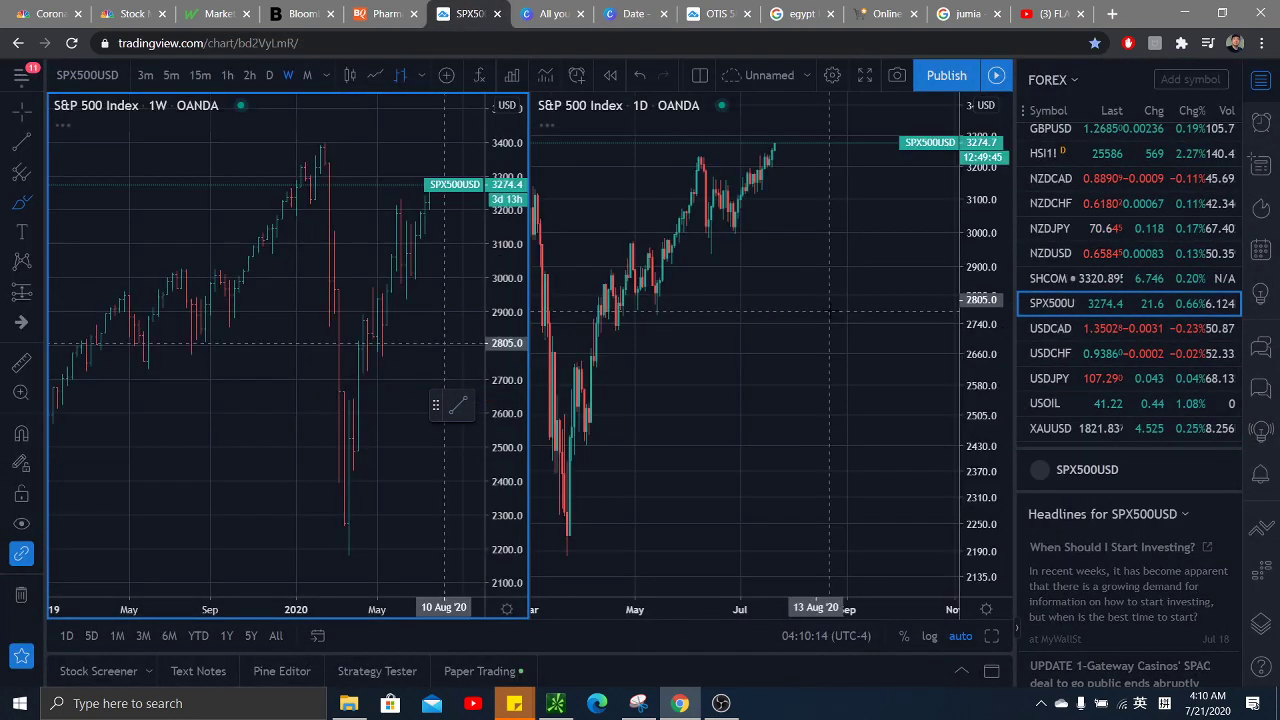
scroll(826, 312, "up", 3)
left_click(227, 75)
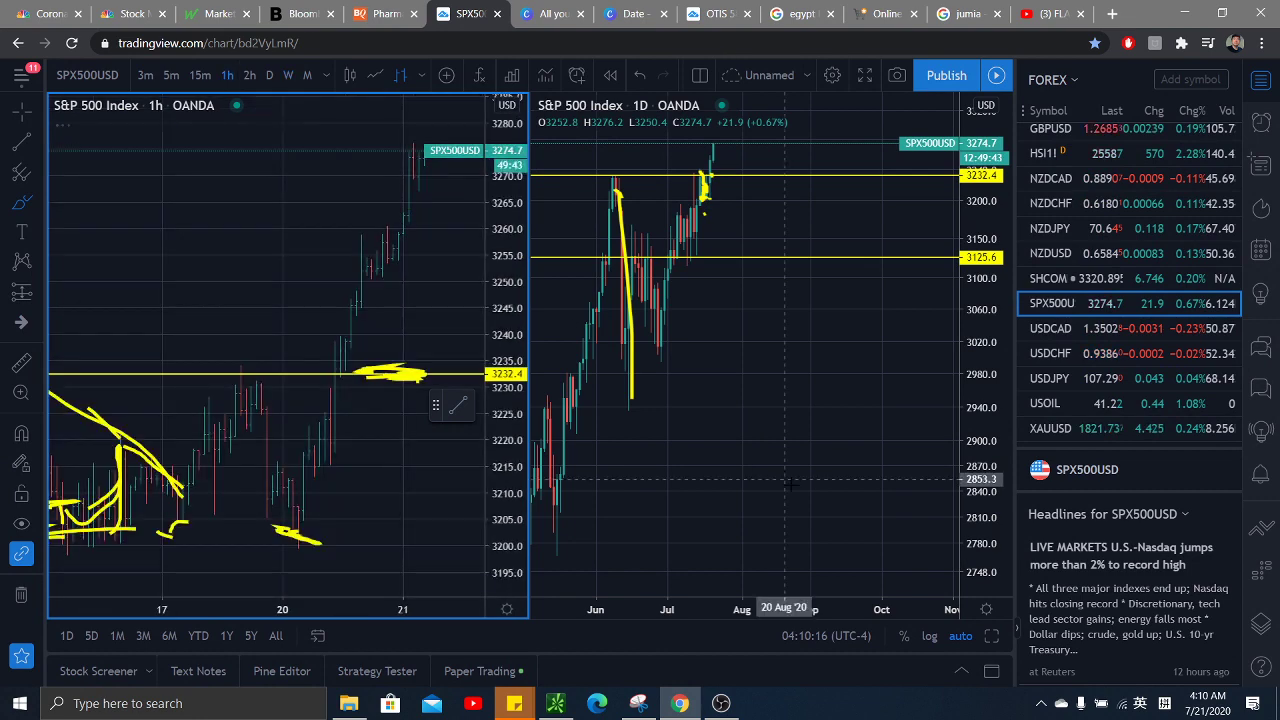
Change the daily S&P 500 chart to the 1-hour interval and show its price history back to early July
left_click(790, 485)
left_click(227, 75)
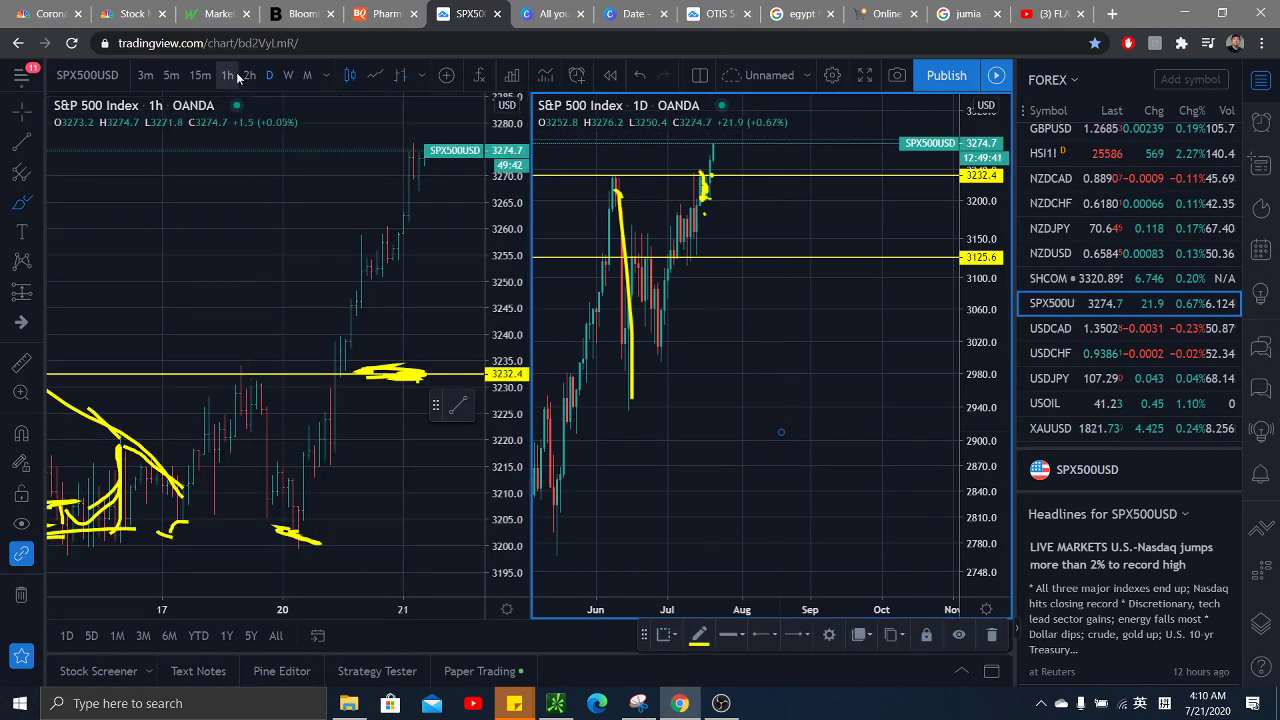
scroll(773, 388, "down", 3)
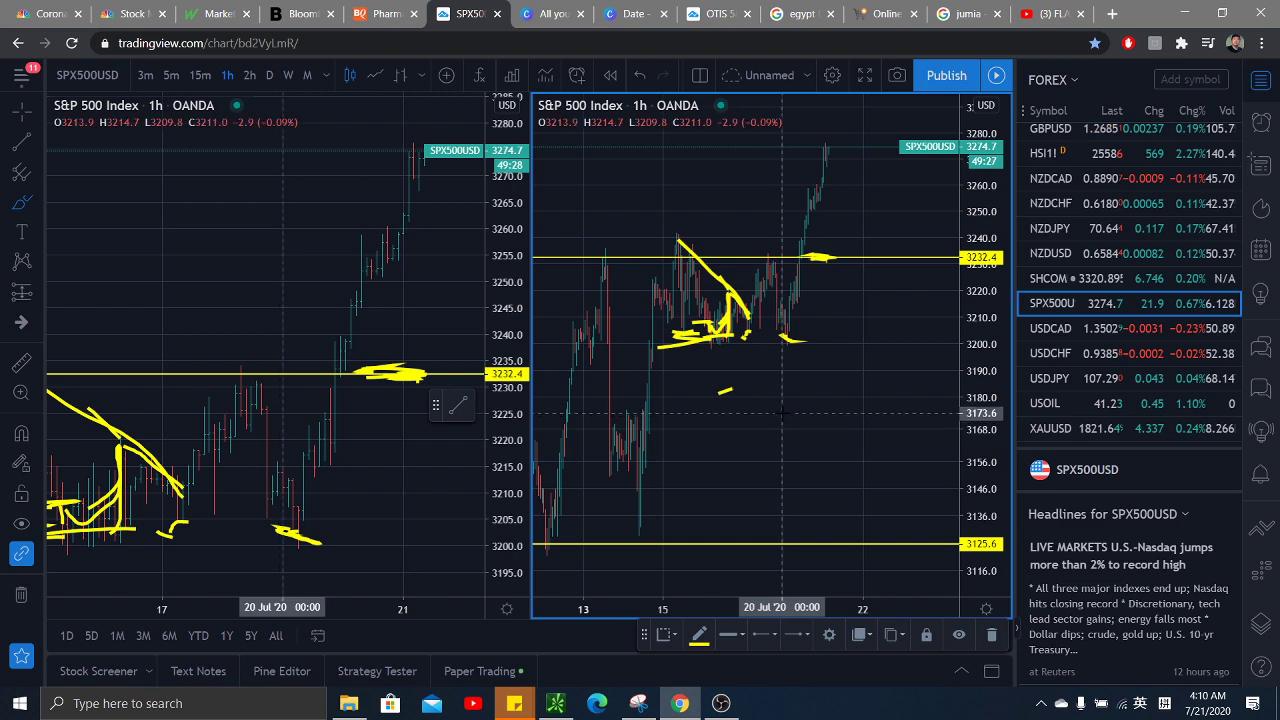
scroll(784, 410, "down", 2)
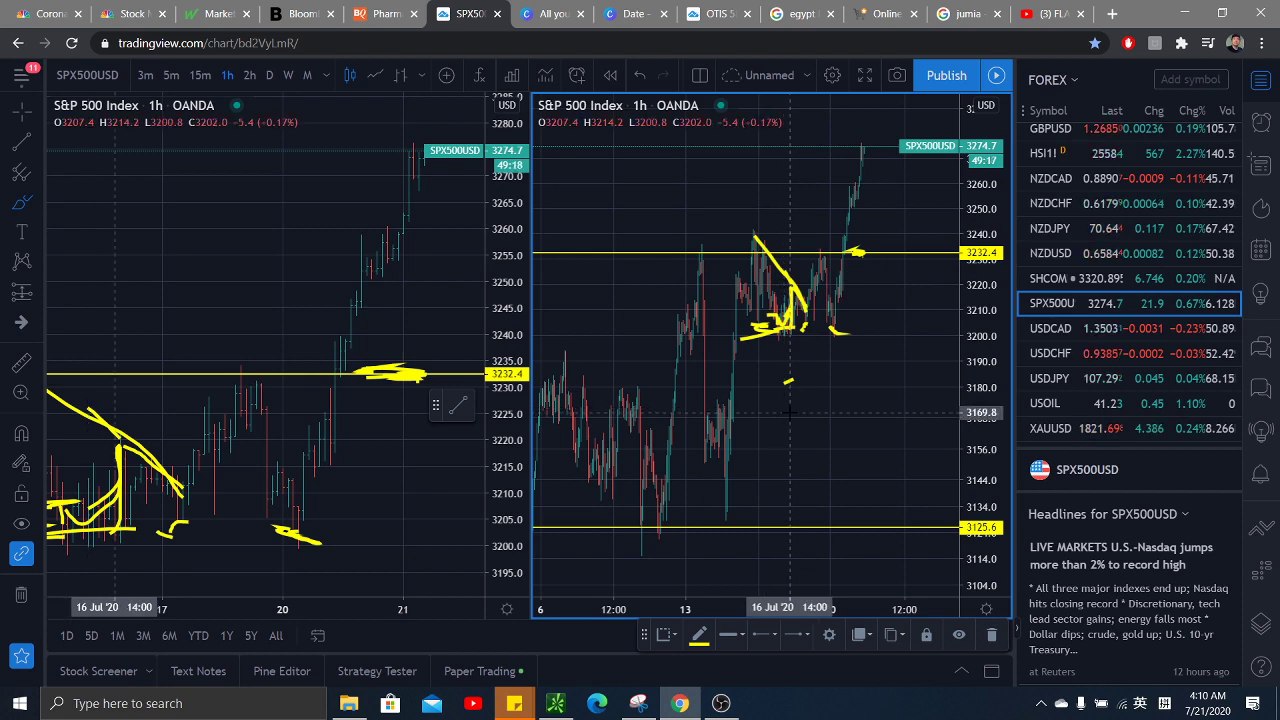
Choose the Brush tool for marking the S&P 500 hourly chart
left_click(19, 213)
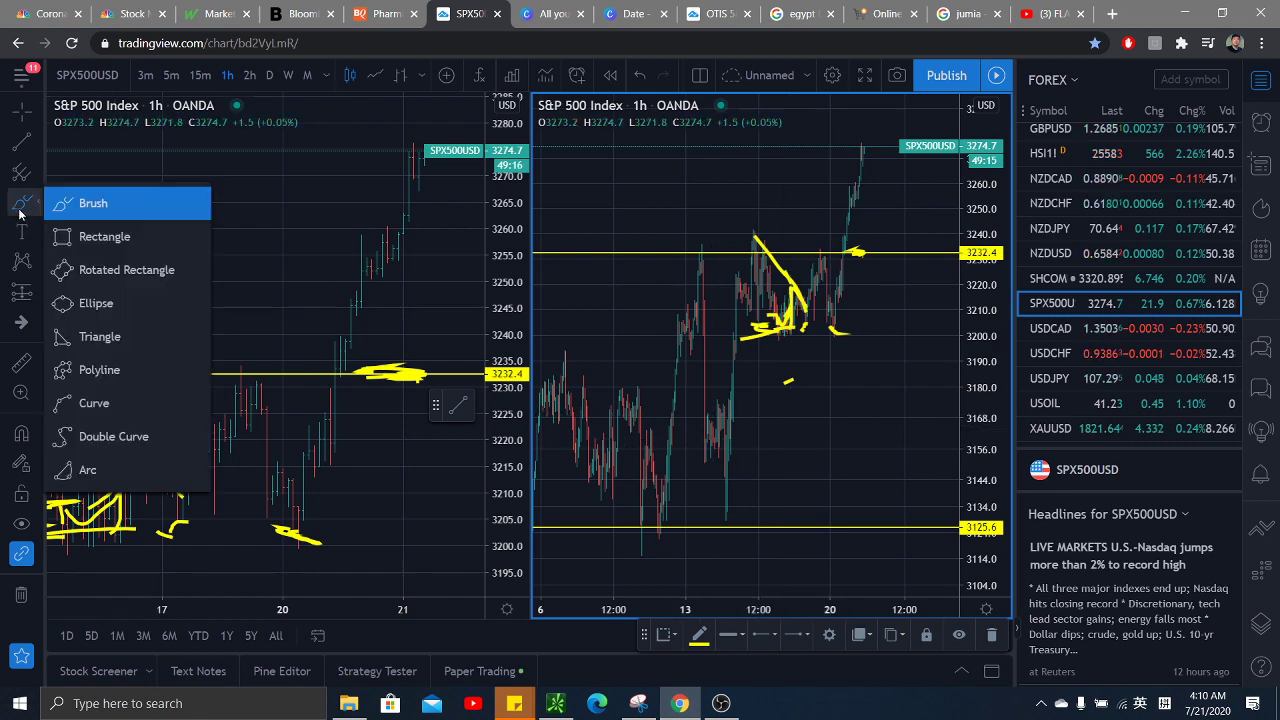
left_click_drag(48, 390, 185, 492)
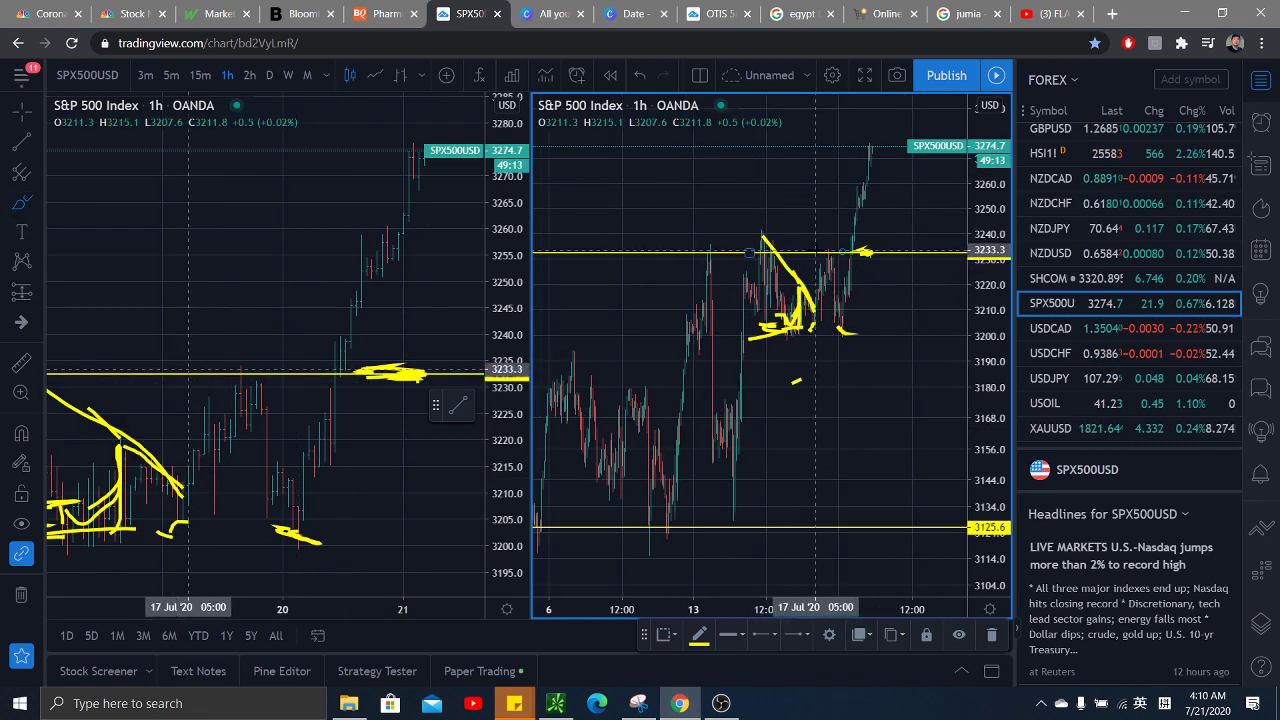